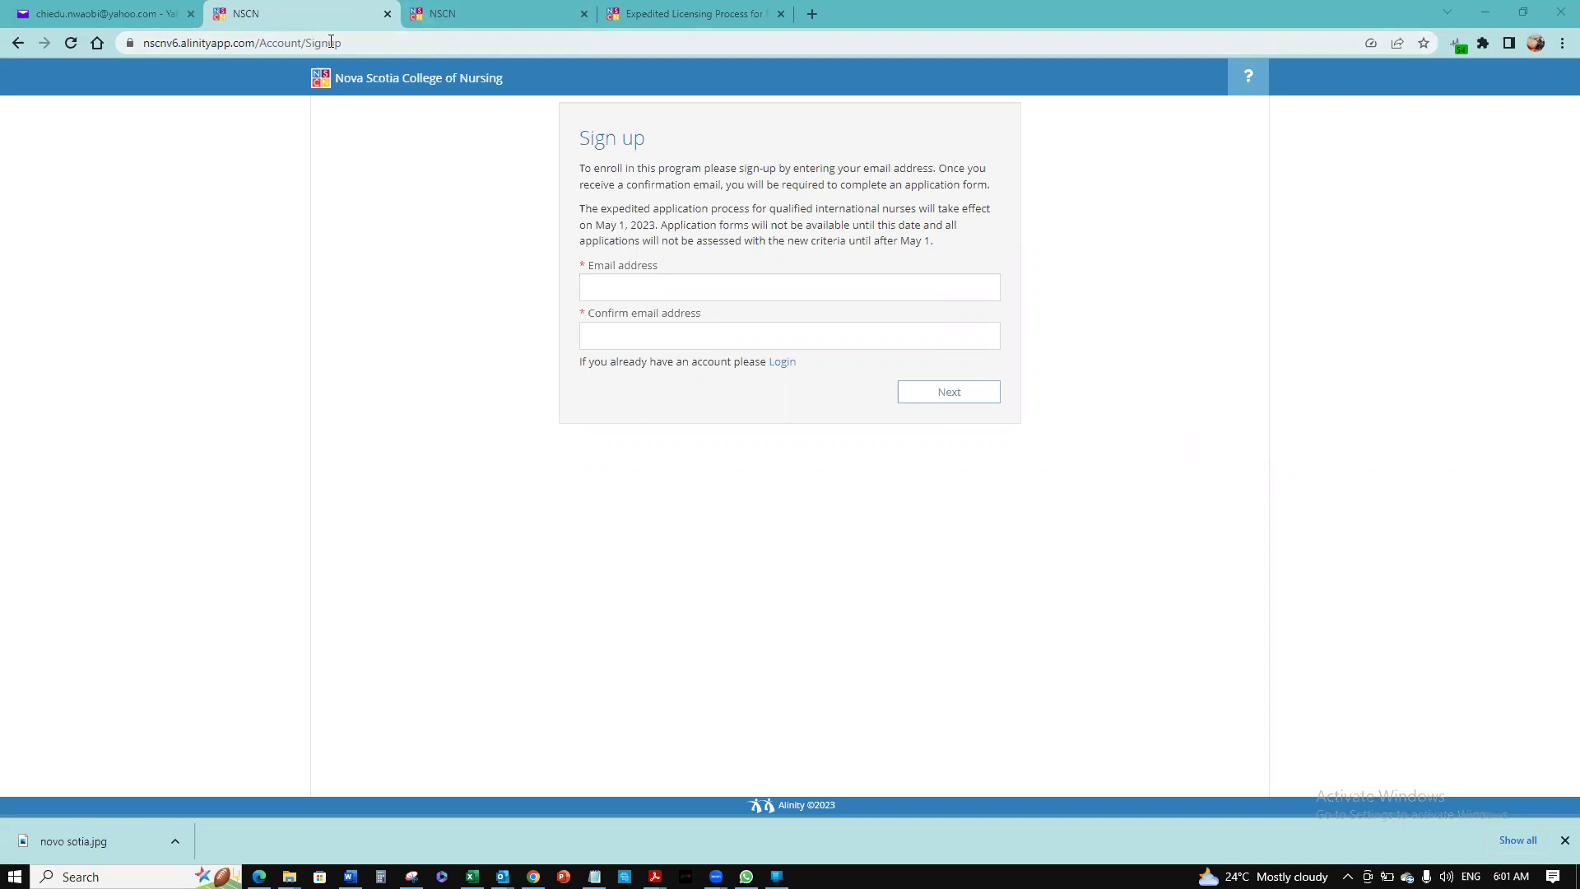
Enter the Yahoo email address in both the Email address and Confirm email address fields
click(656, 279)
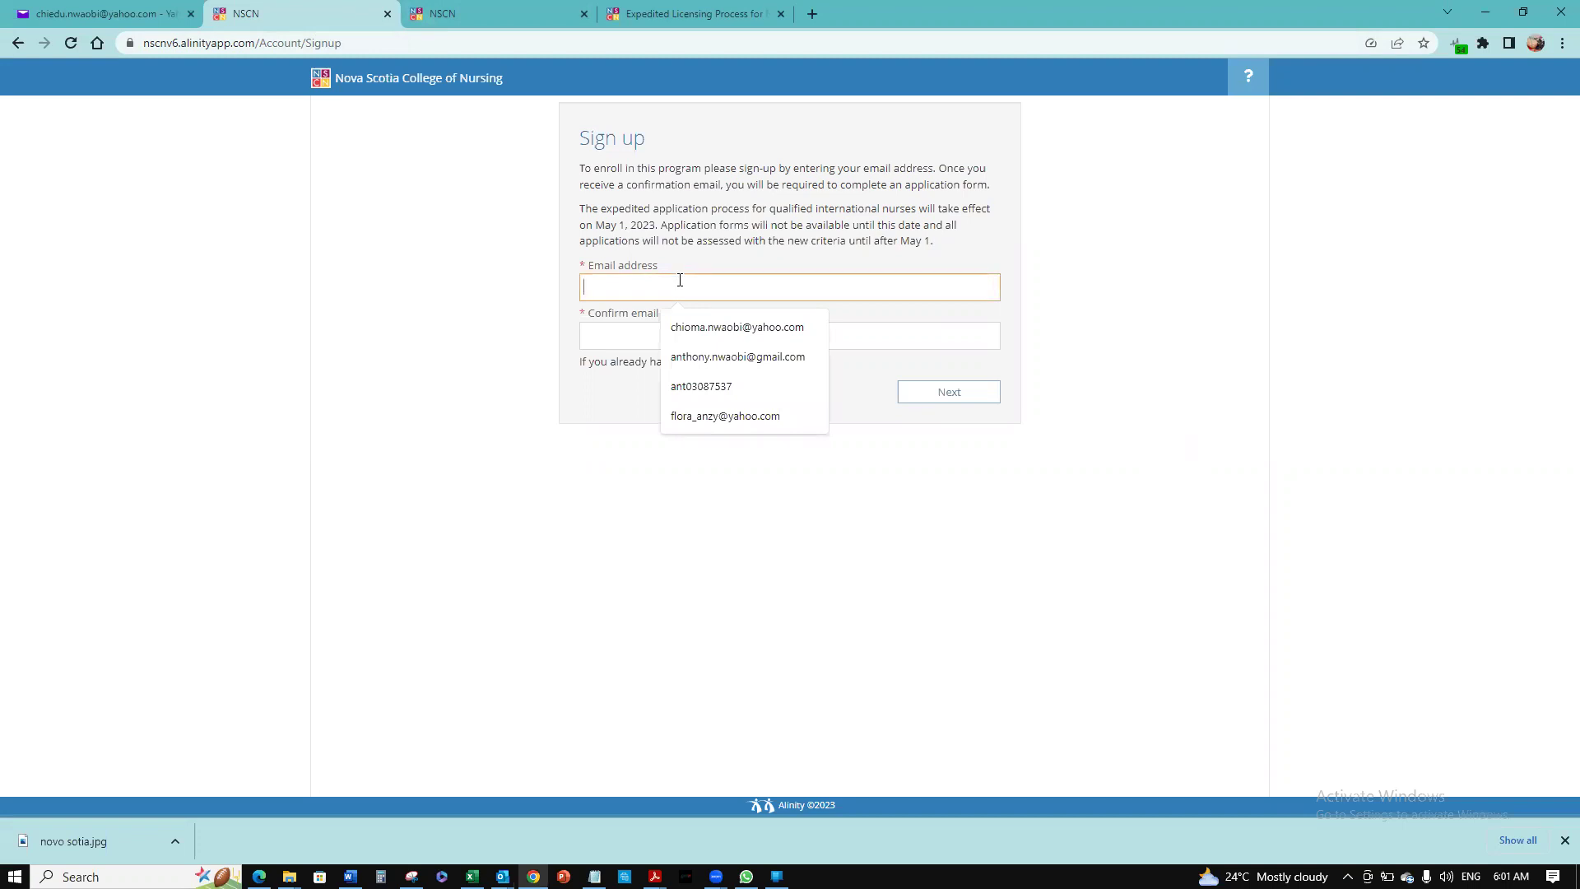
text(CHIOM)
key(BackSpace)
key(BackSpace)
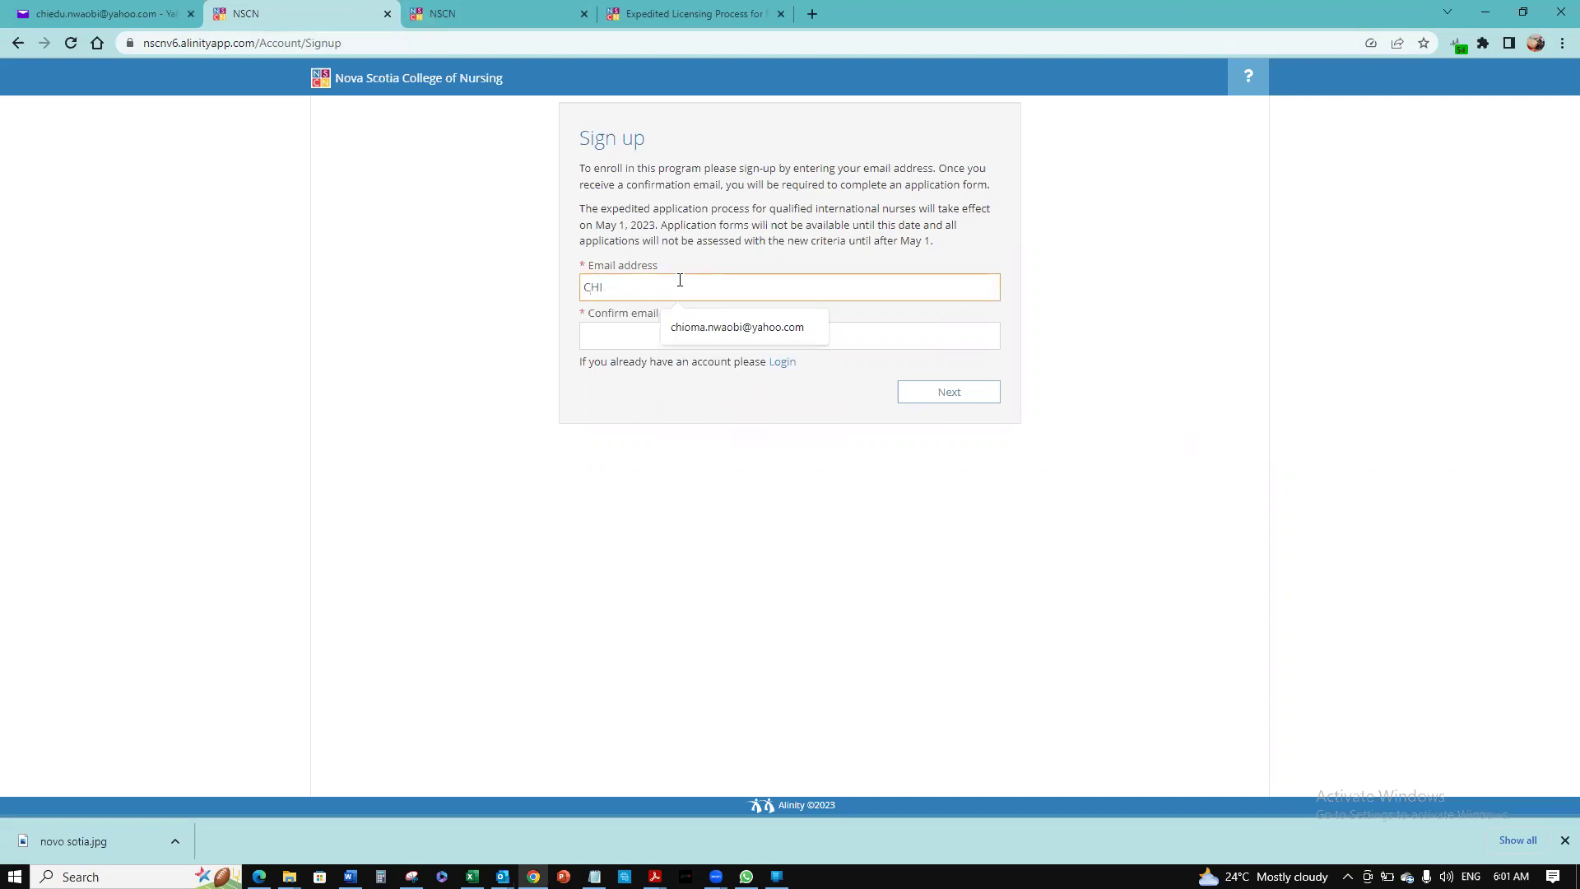
key(BackSpace)
key(BackSpace)
key(BackSpace)
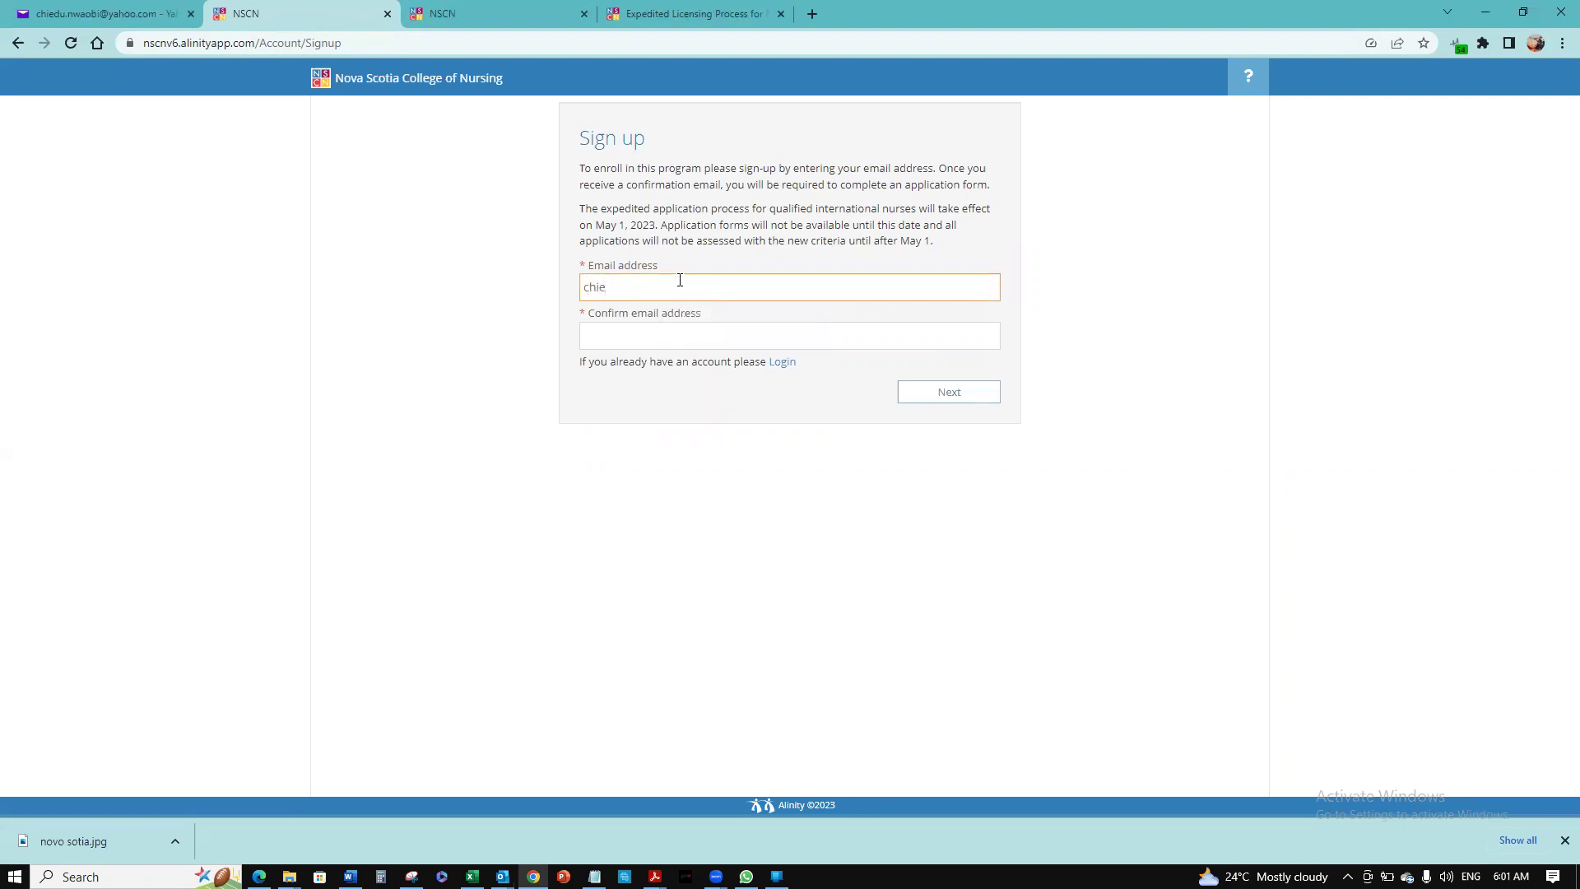
click(780, 338)
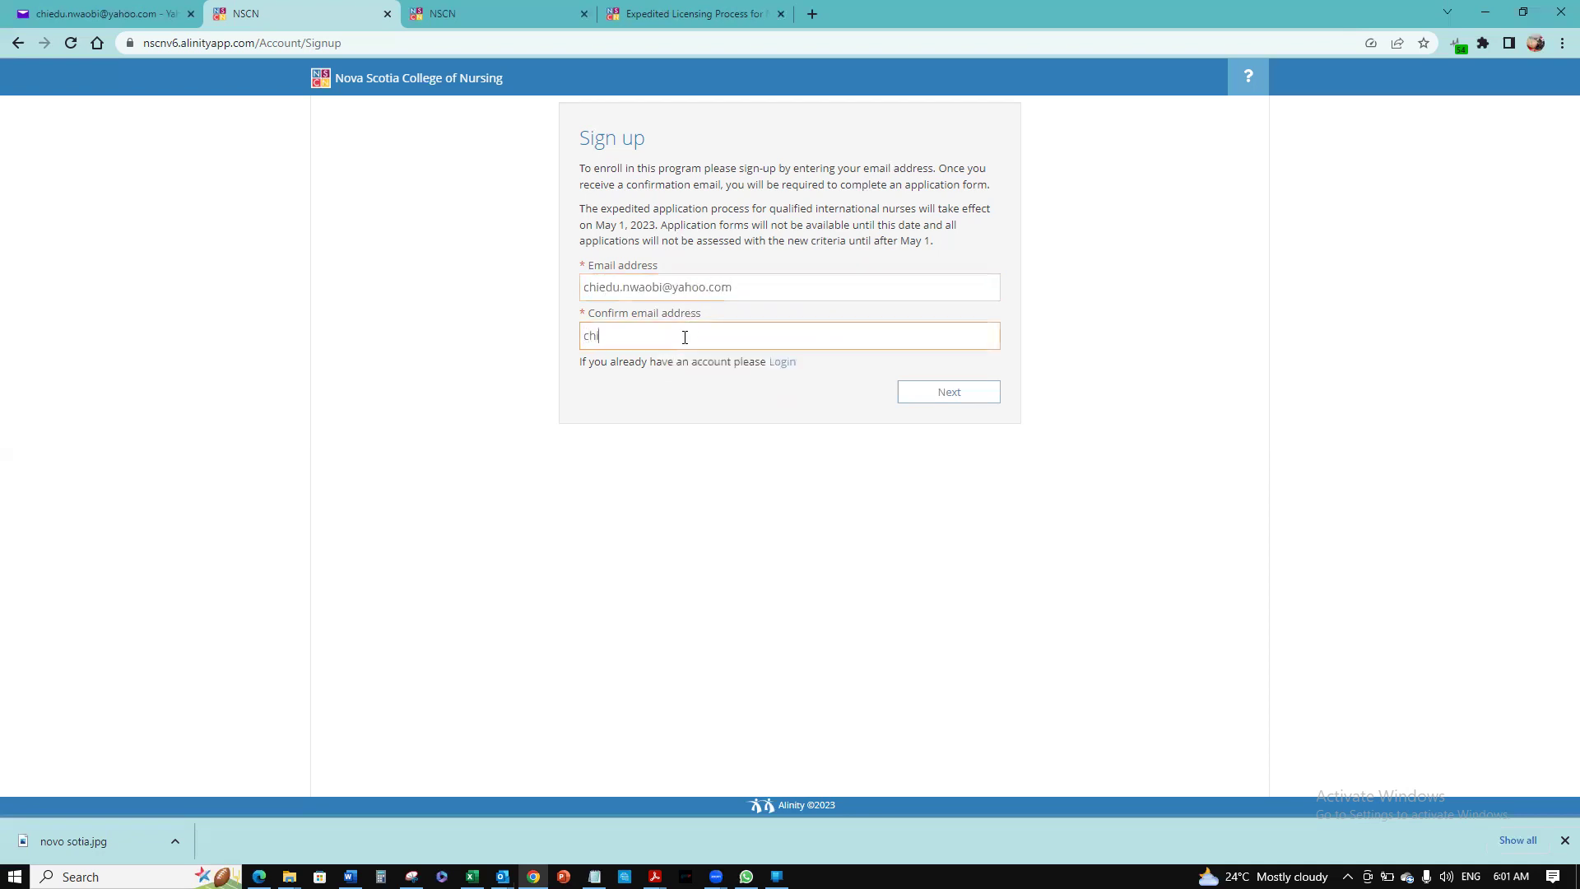
Continue past the email step and enter the applicant's first and last name
click(924, 394)
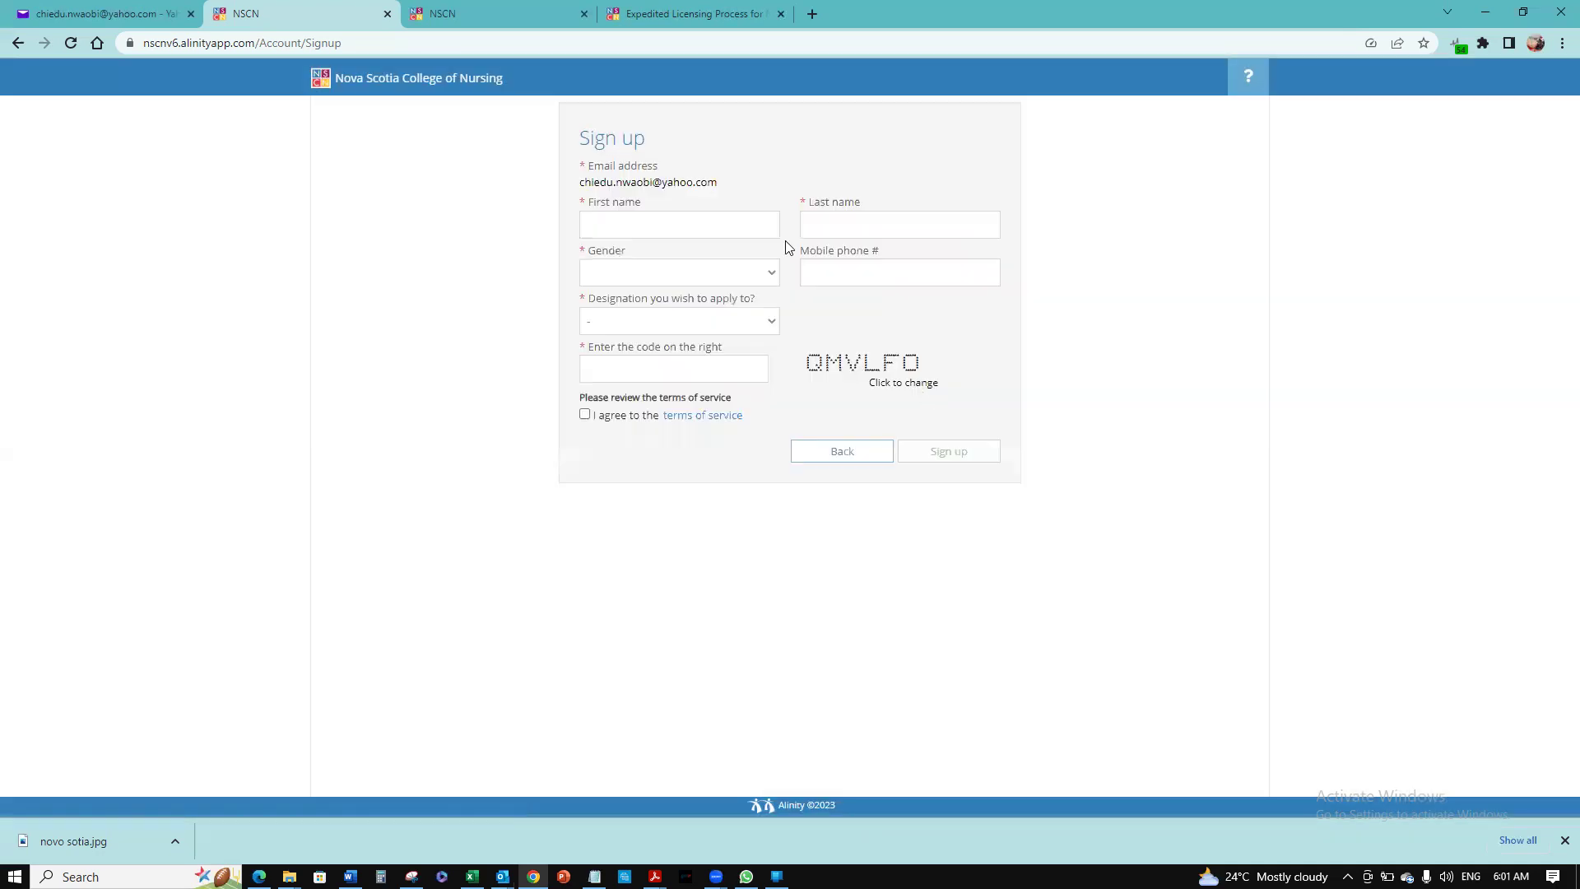
click(732, 224)
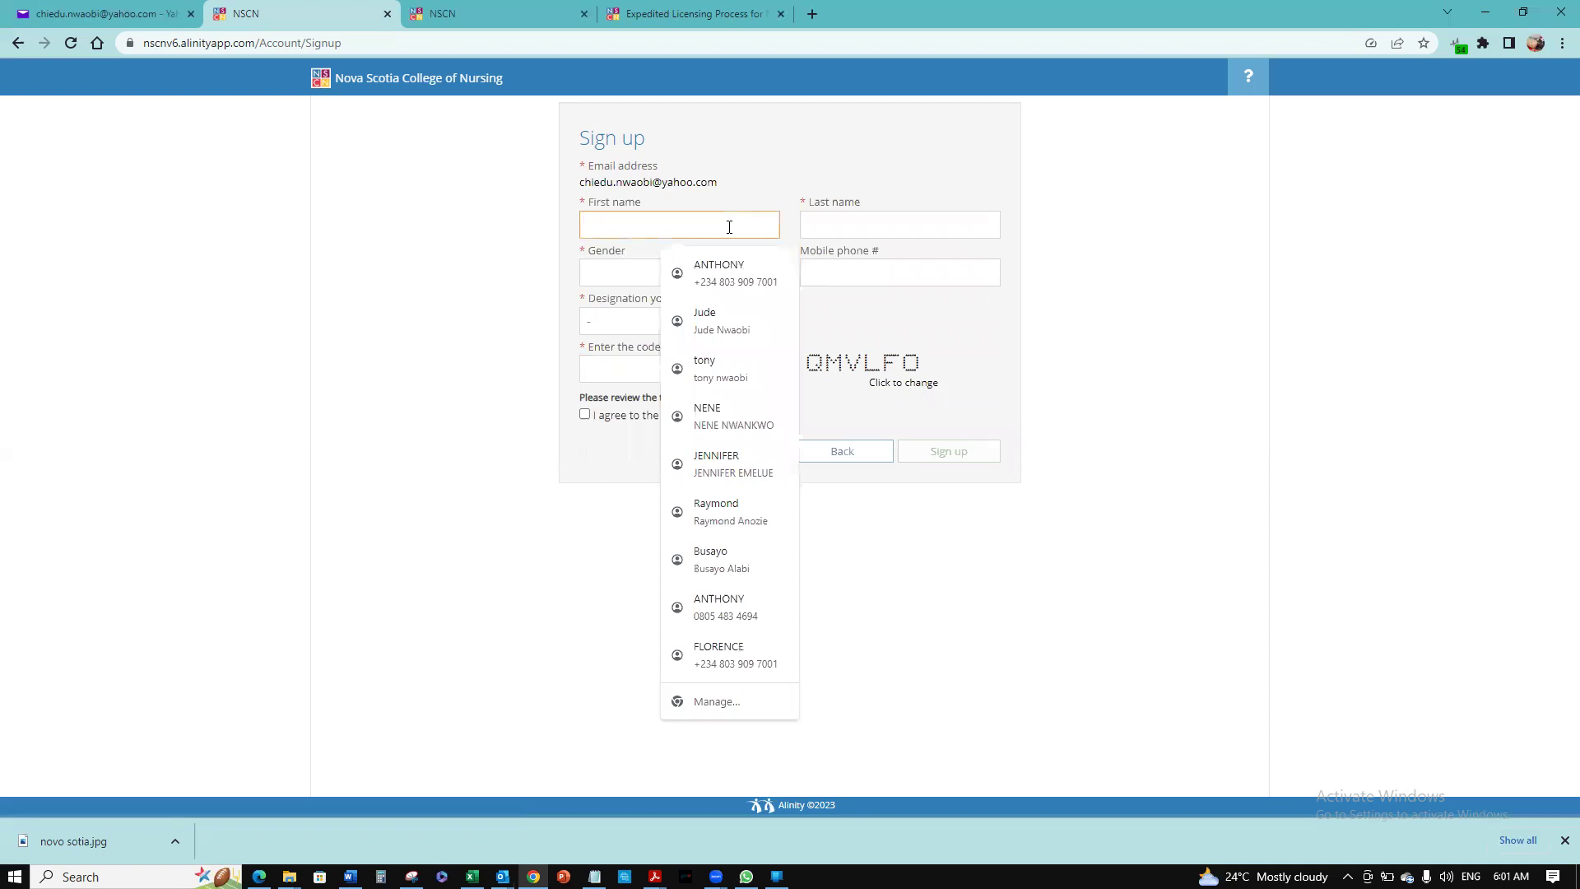
key(Tab)
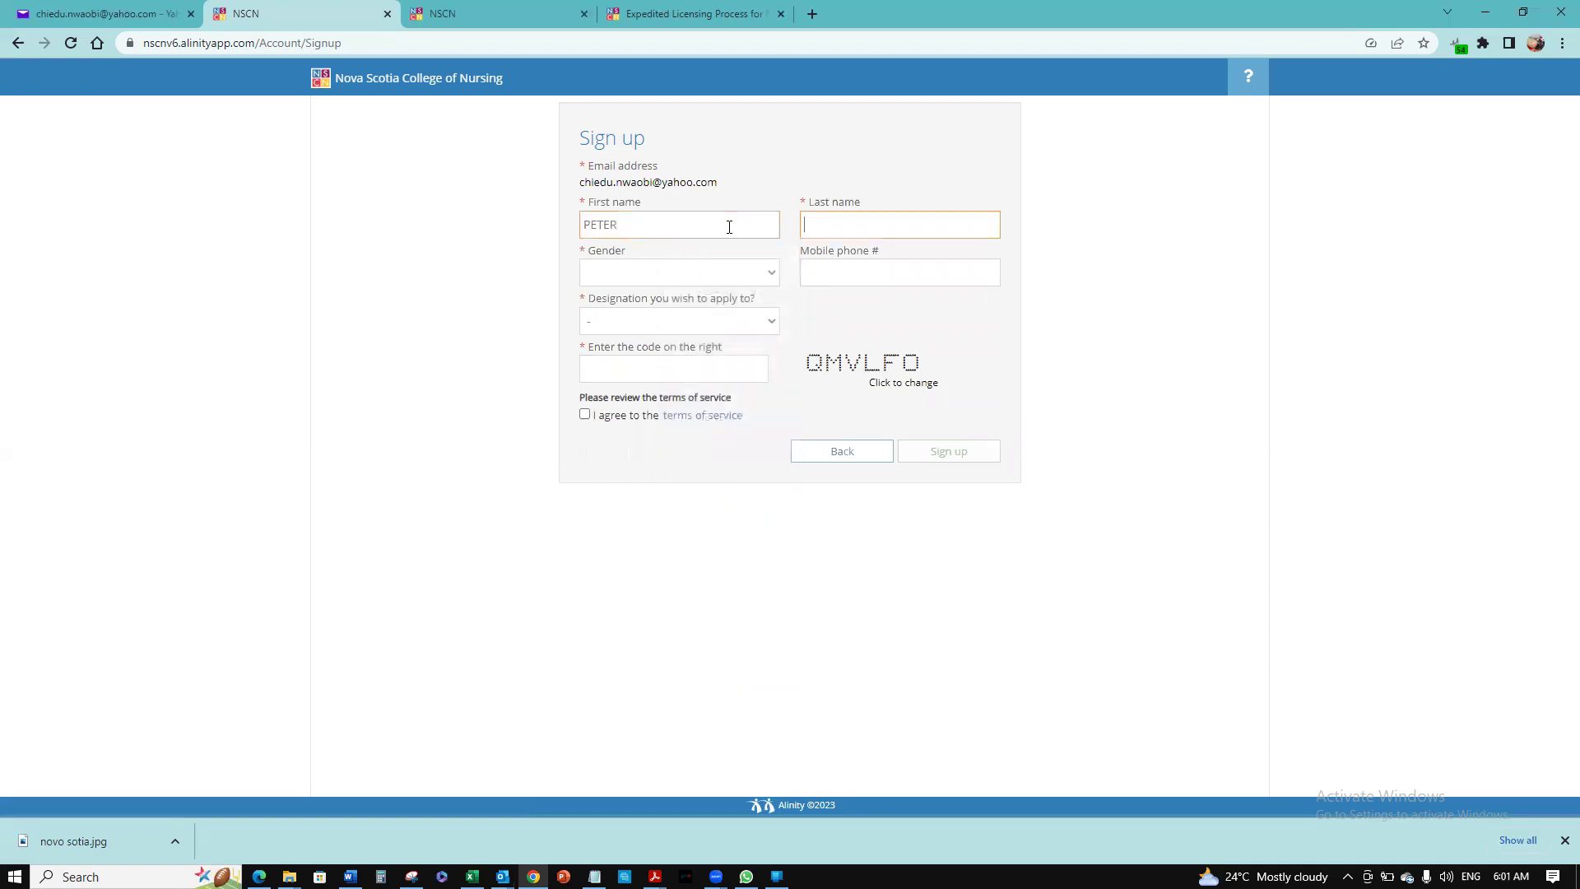
Choose Female gender and RN Applicants, enter the security code, and agree to the terms
click(691, 272)
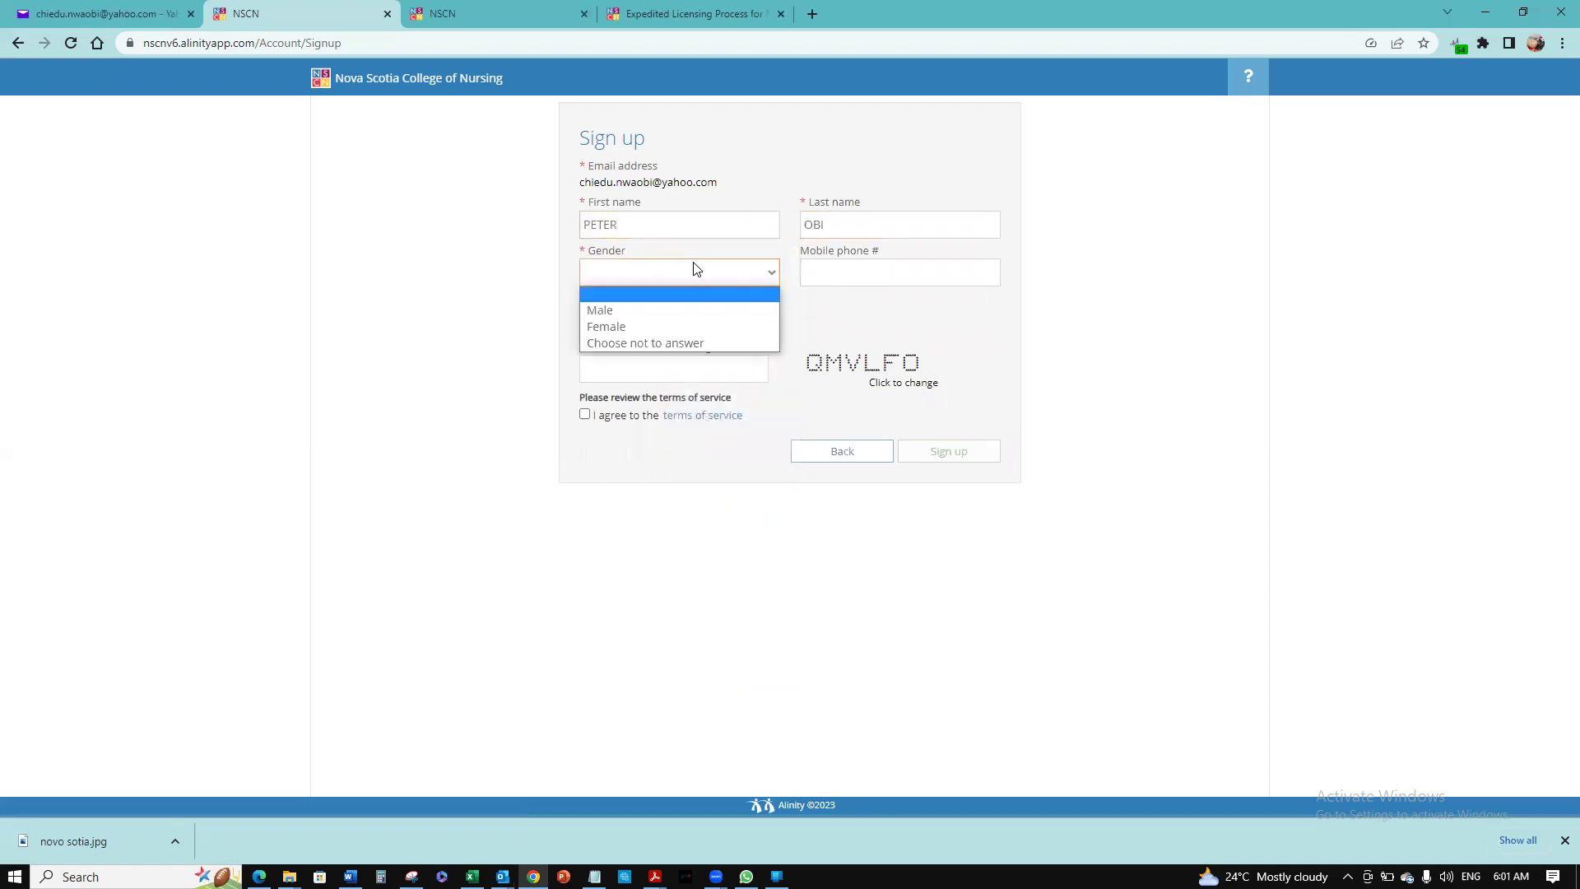
click(687, 327)
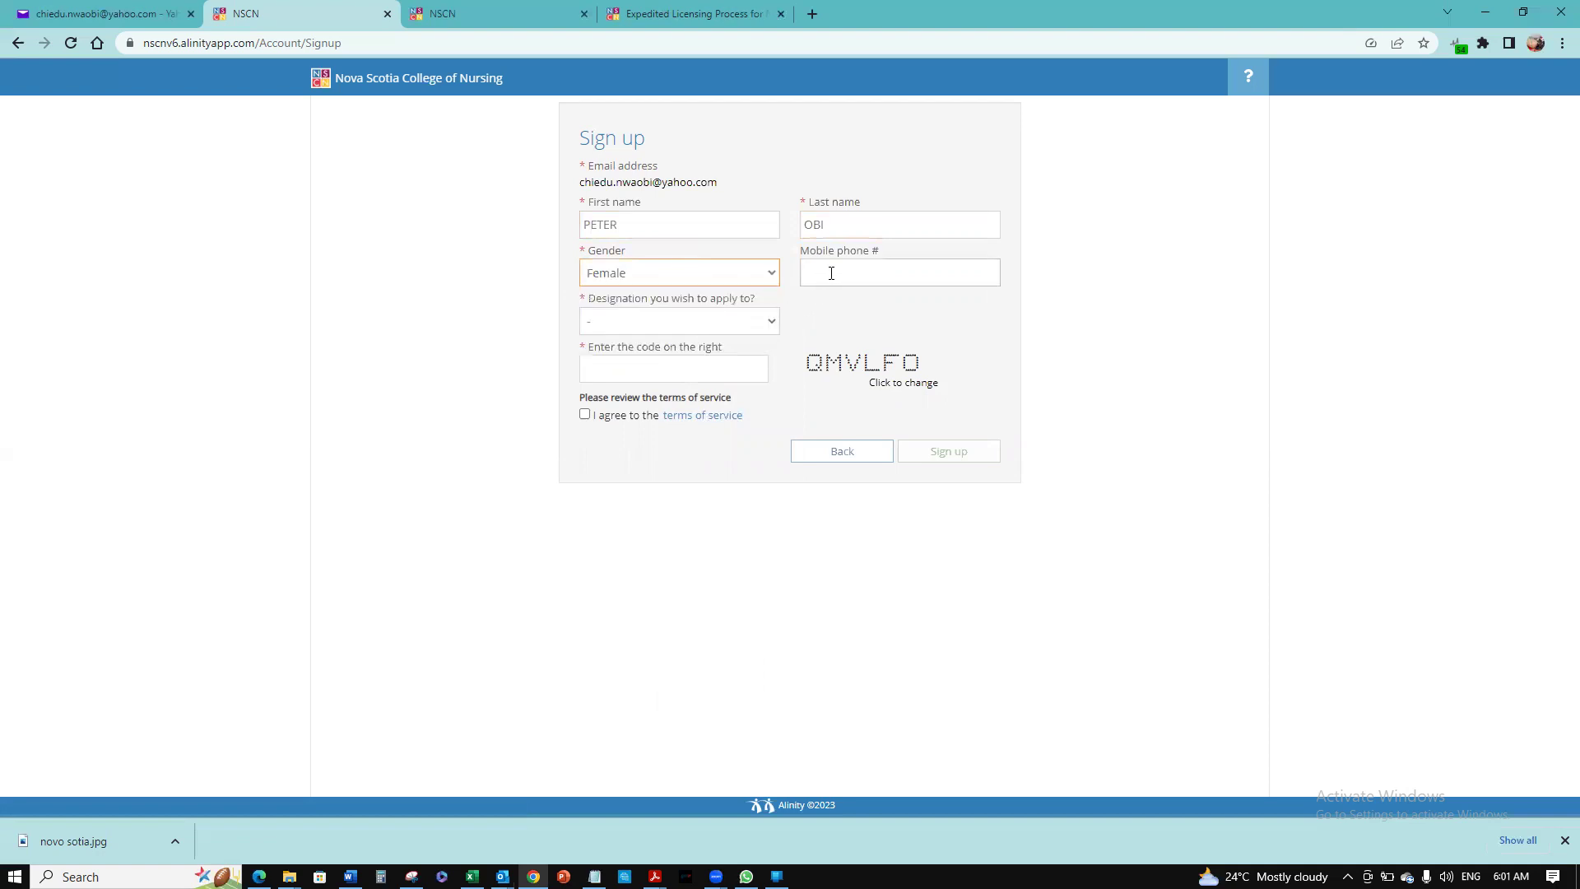
click(705, 329)
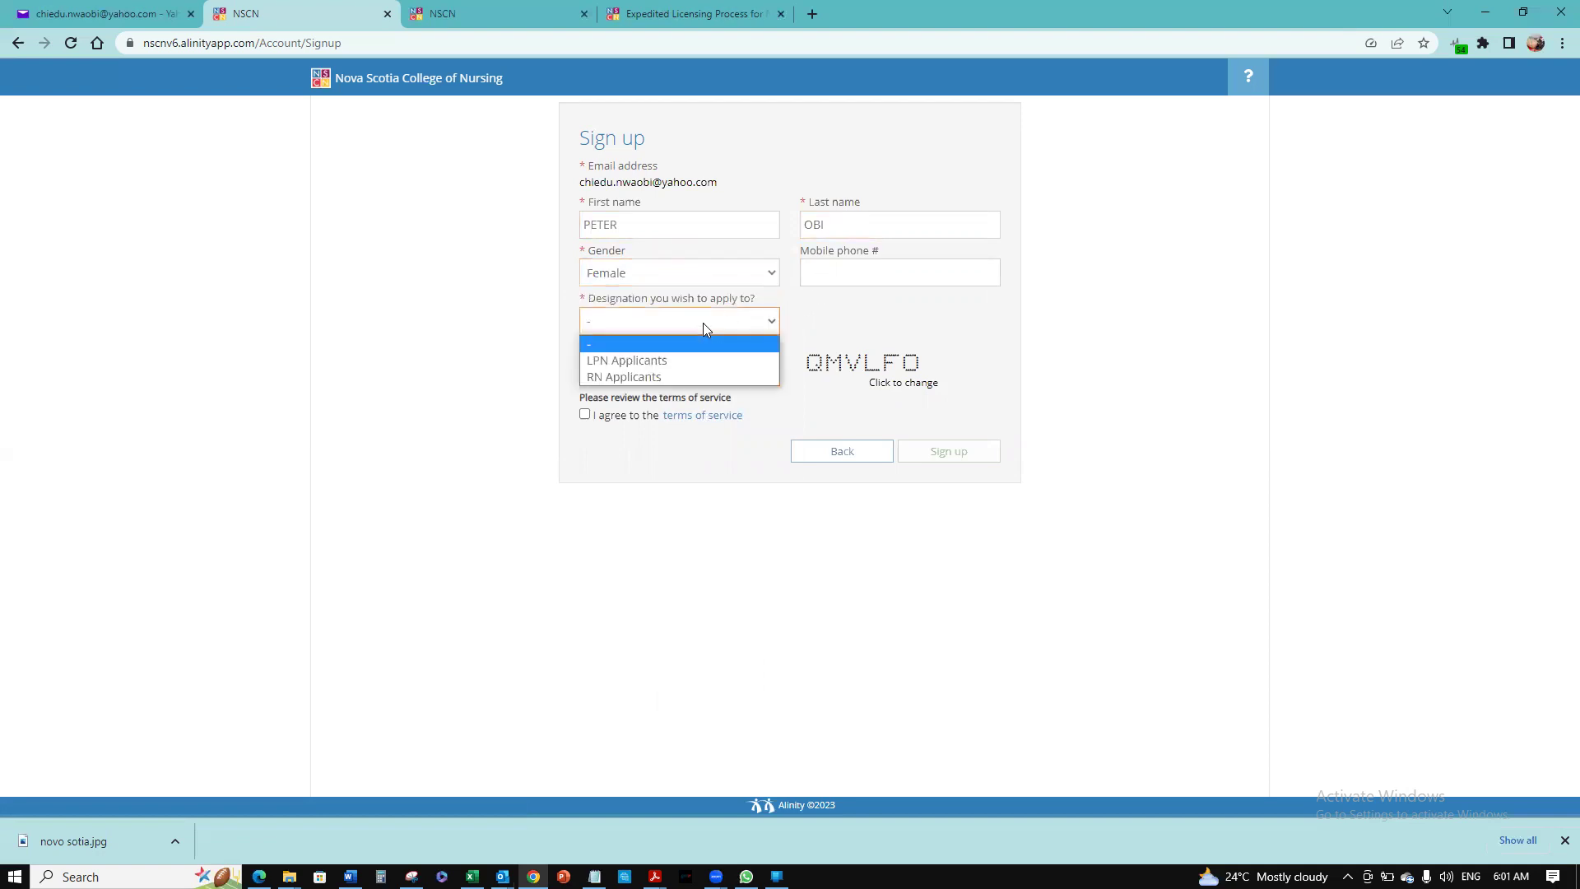
click(712, 377)
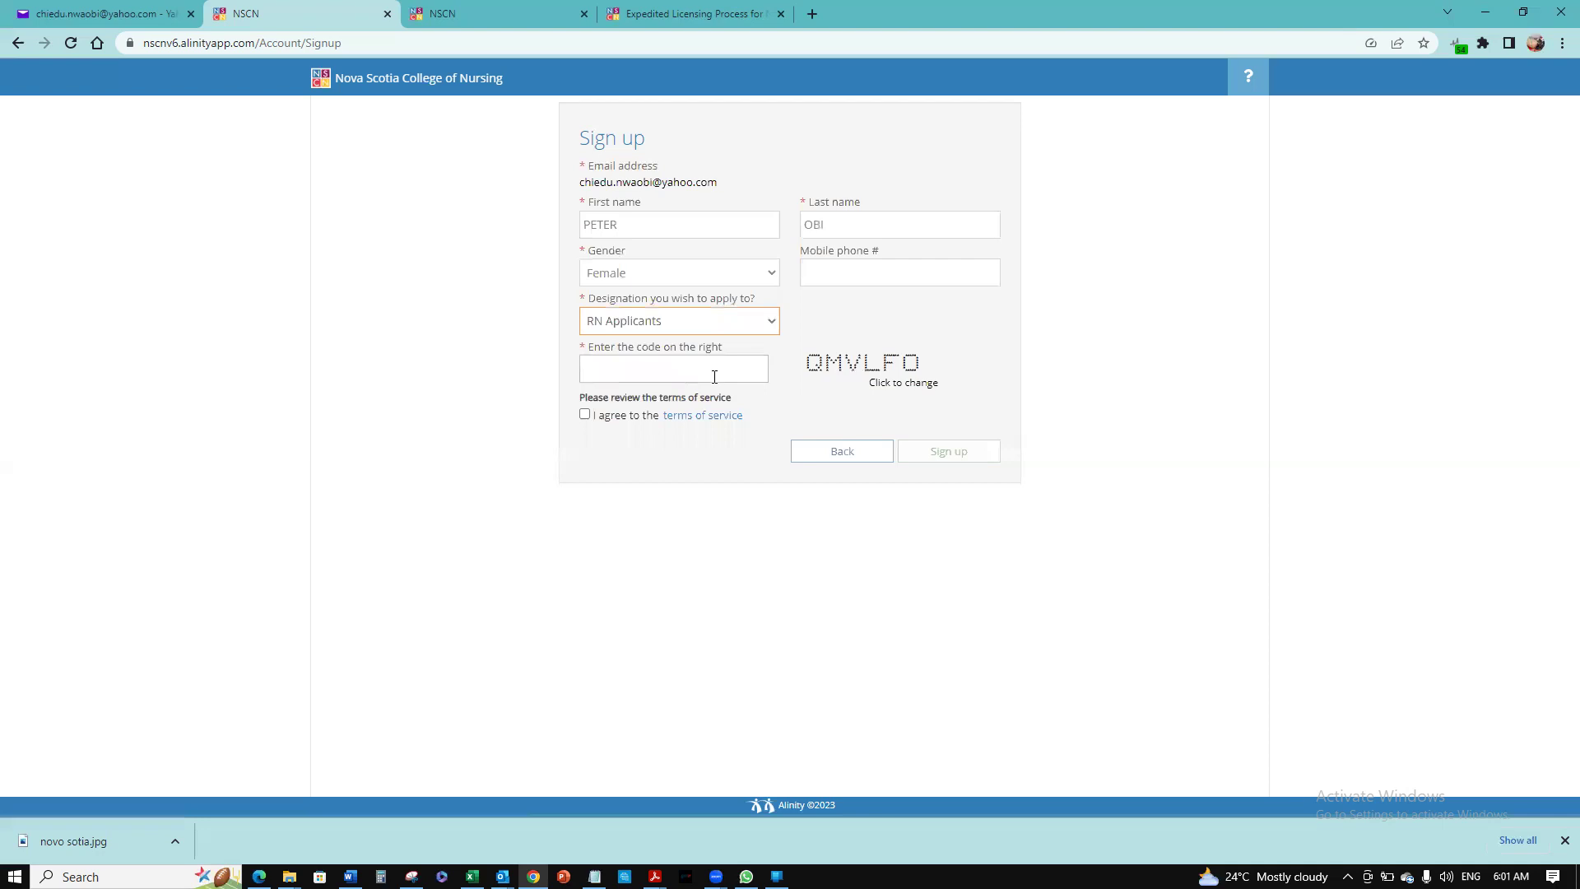
click(714, 377)
text(QMVLFO)
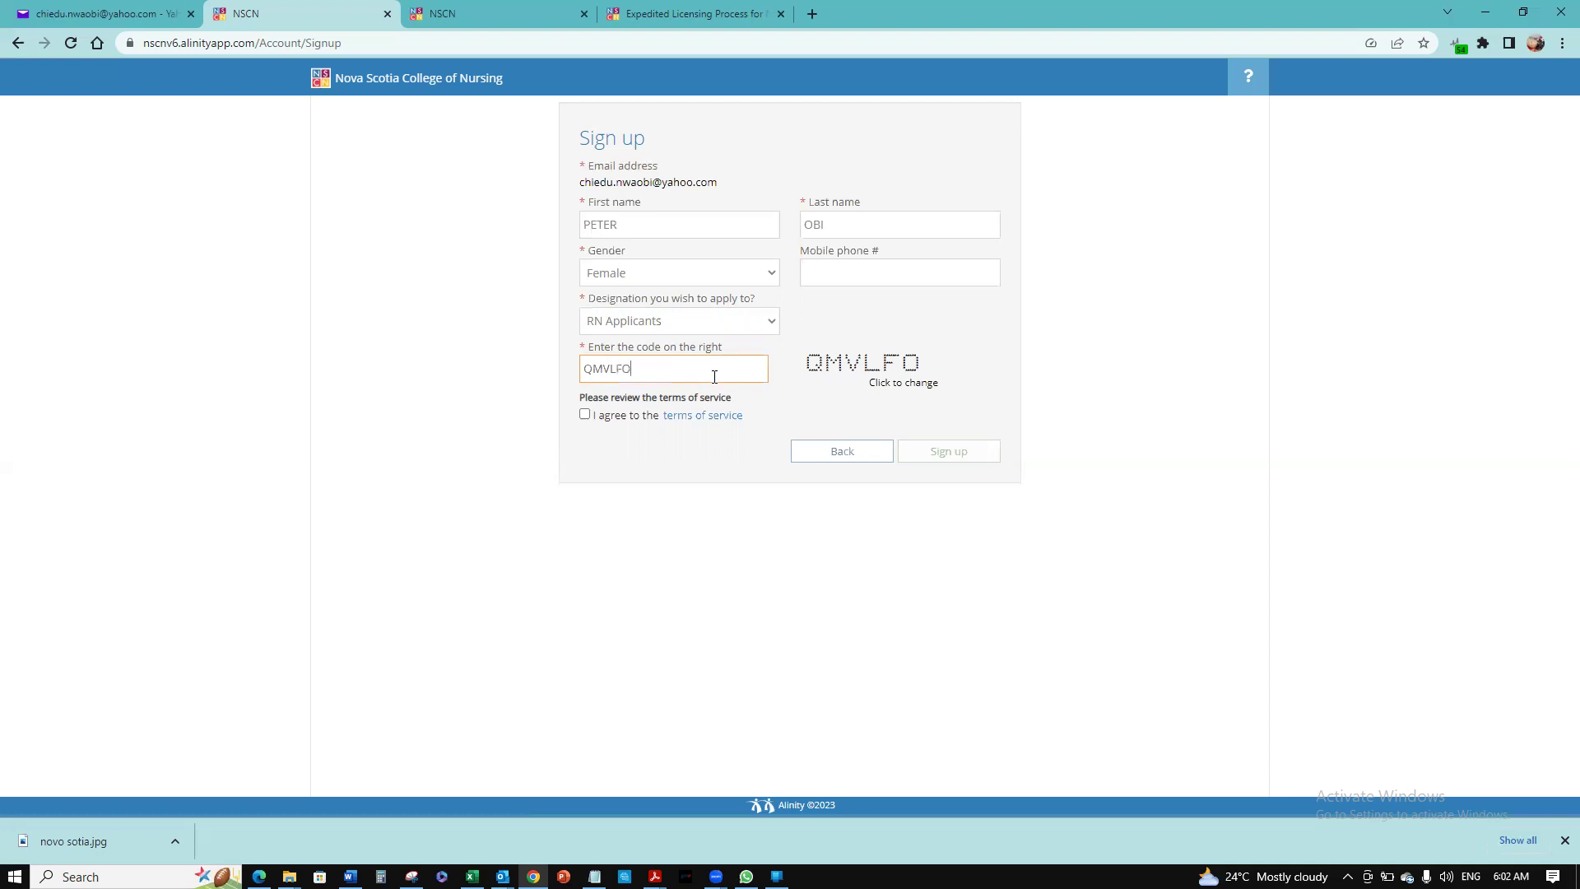
click(585, 415)
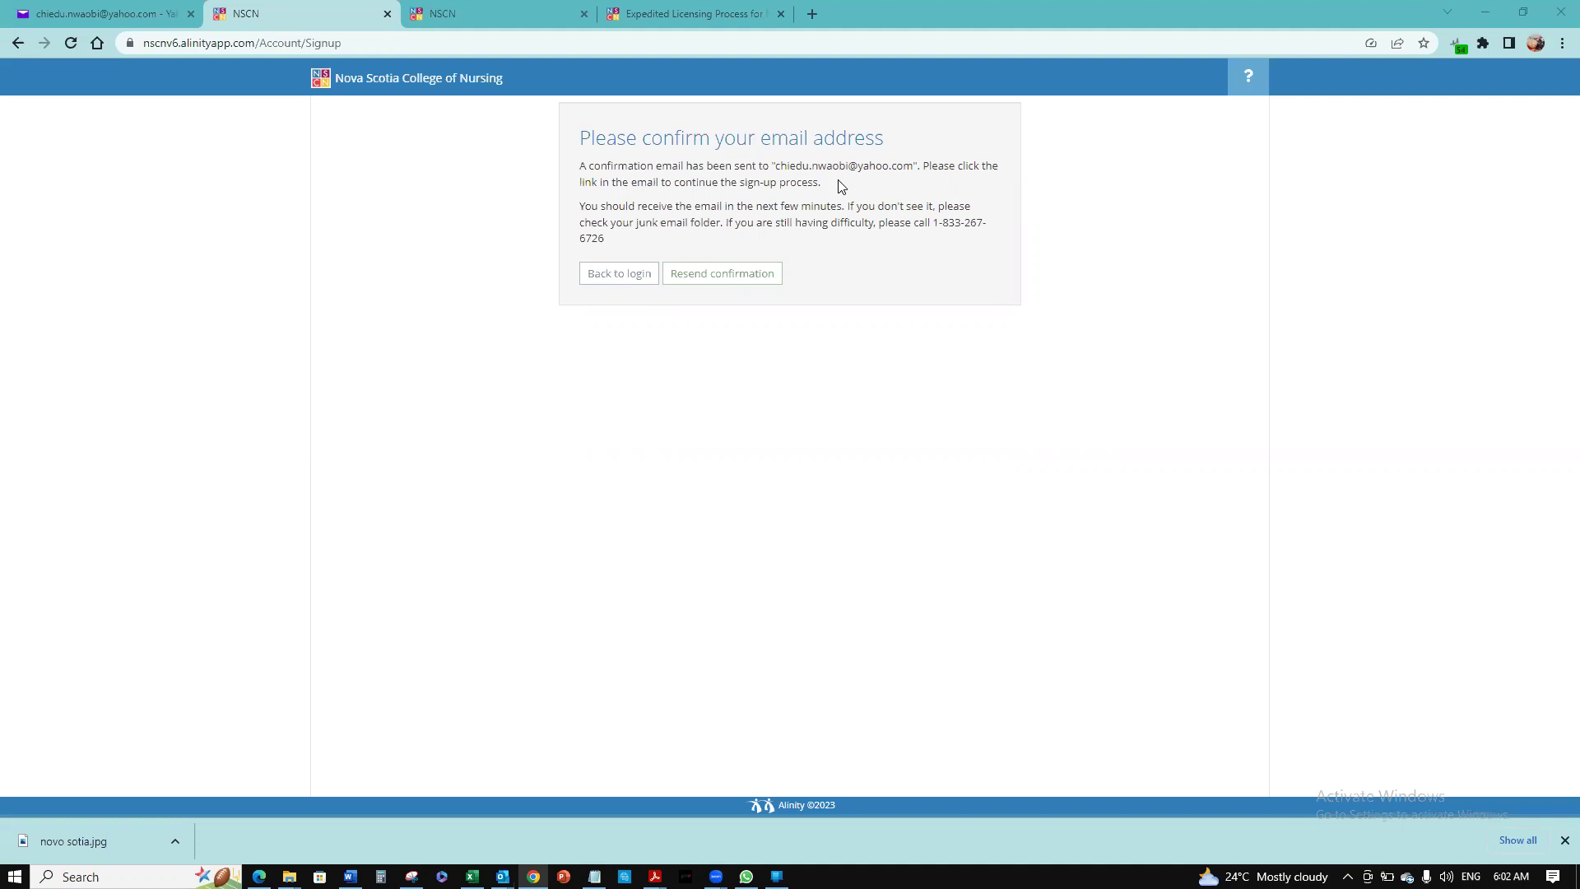
Refresh the Yahoo Mail inbox and open the NSCN 'Confirm your Alinity account' email
click(124, 10)
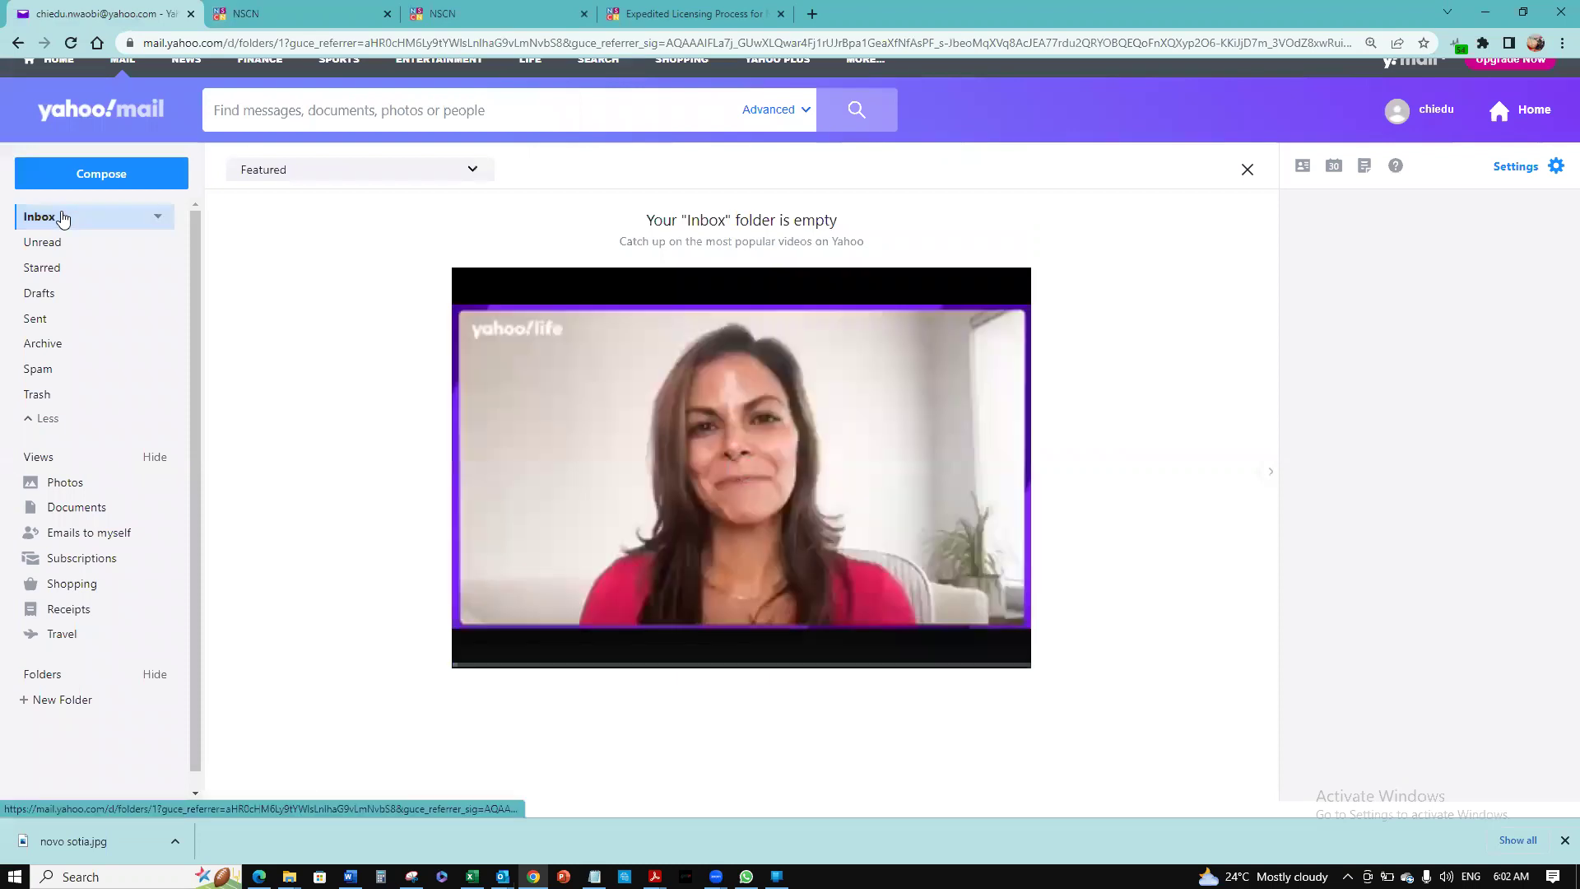
click(63, 218)
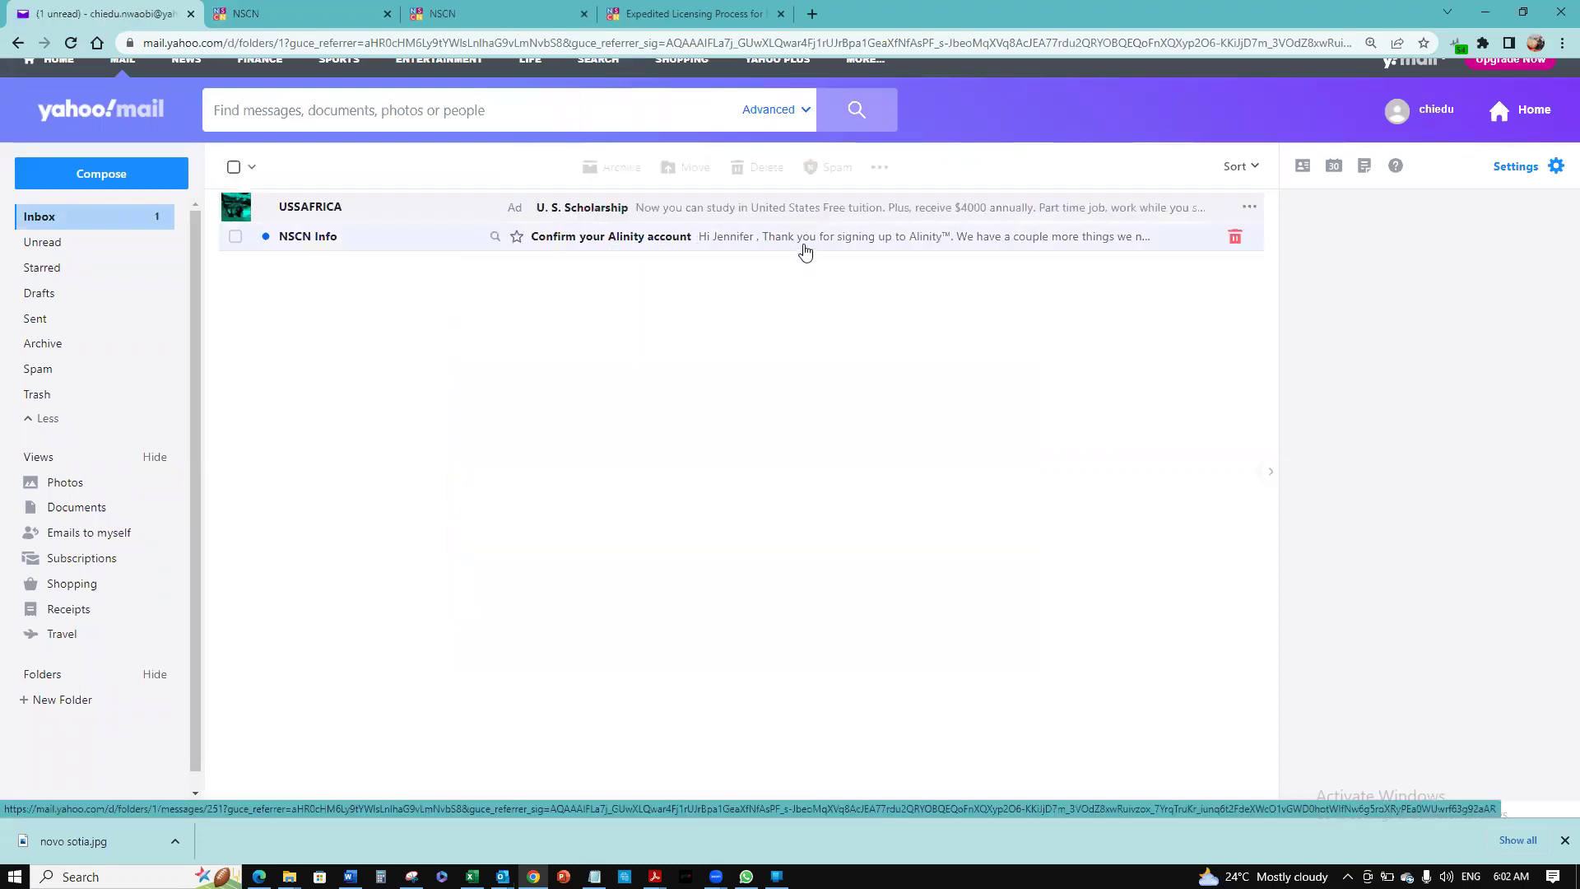
click(815, 244)
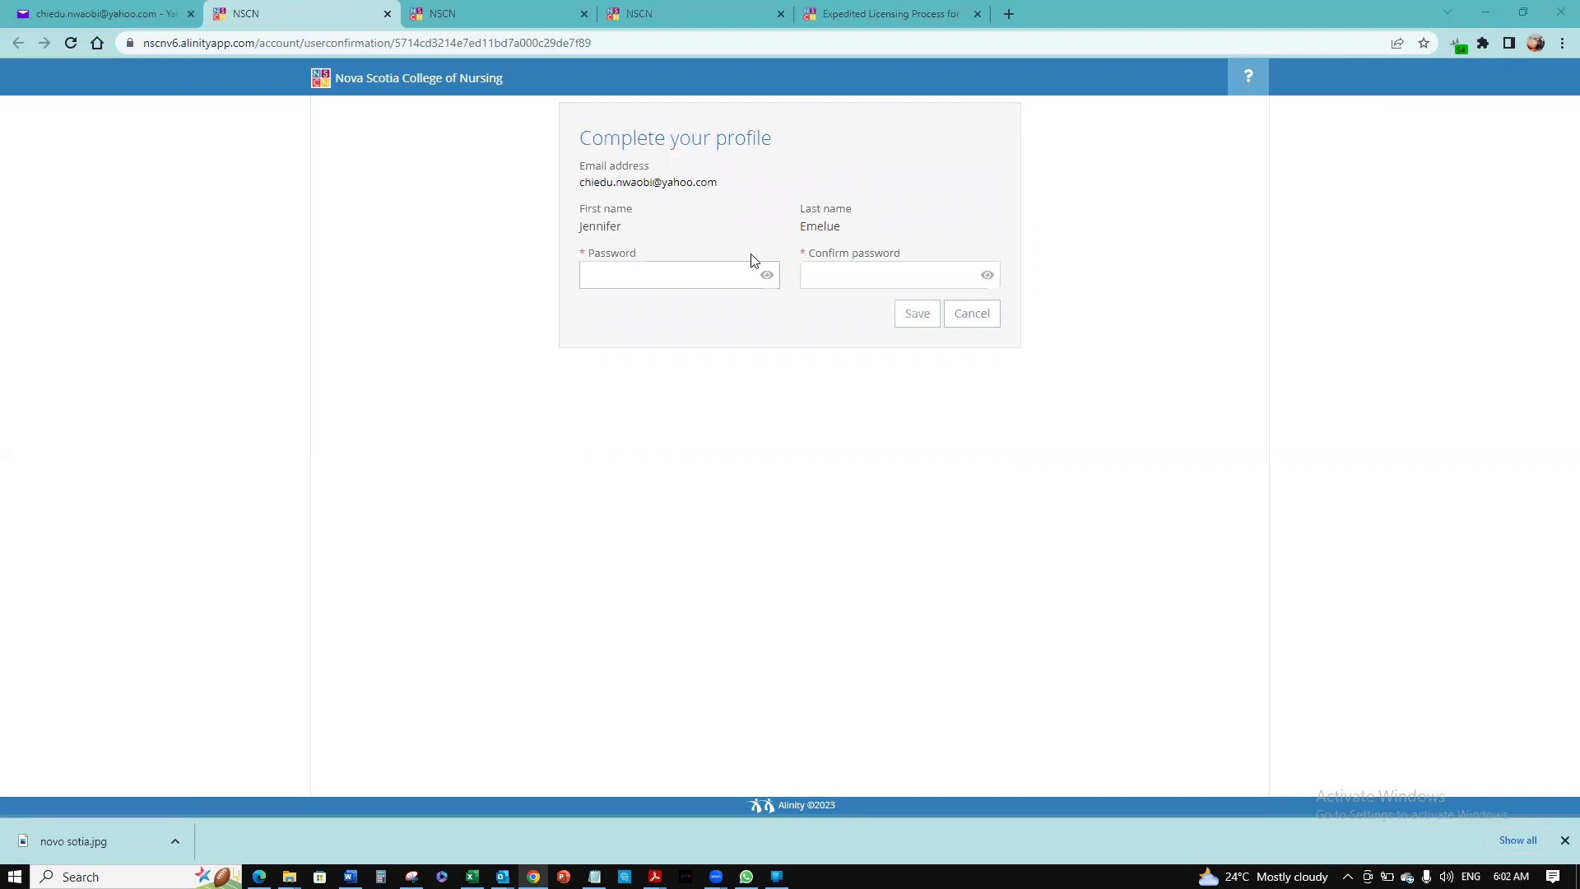
Enter the new account password in both the Password and Confirm password fields
click(727, 277)
text(*)
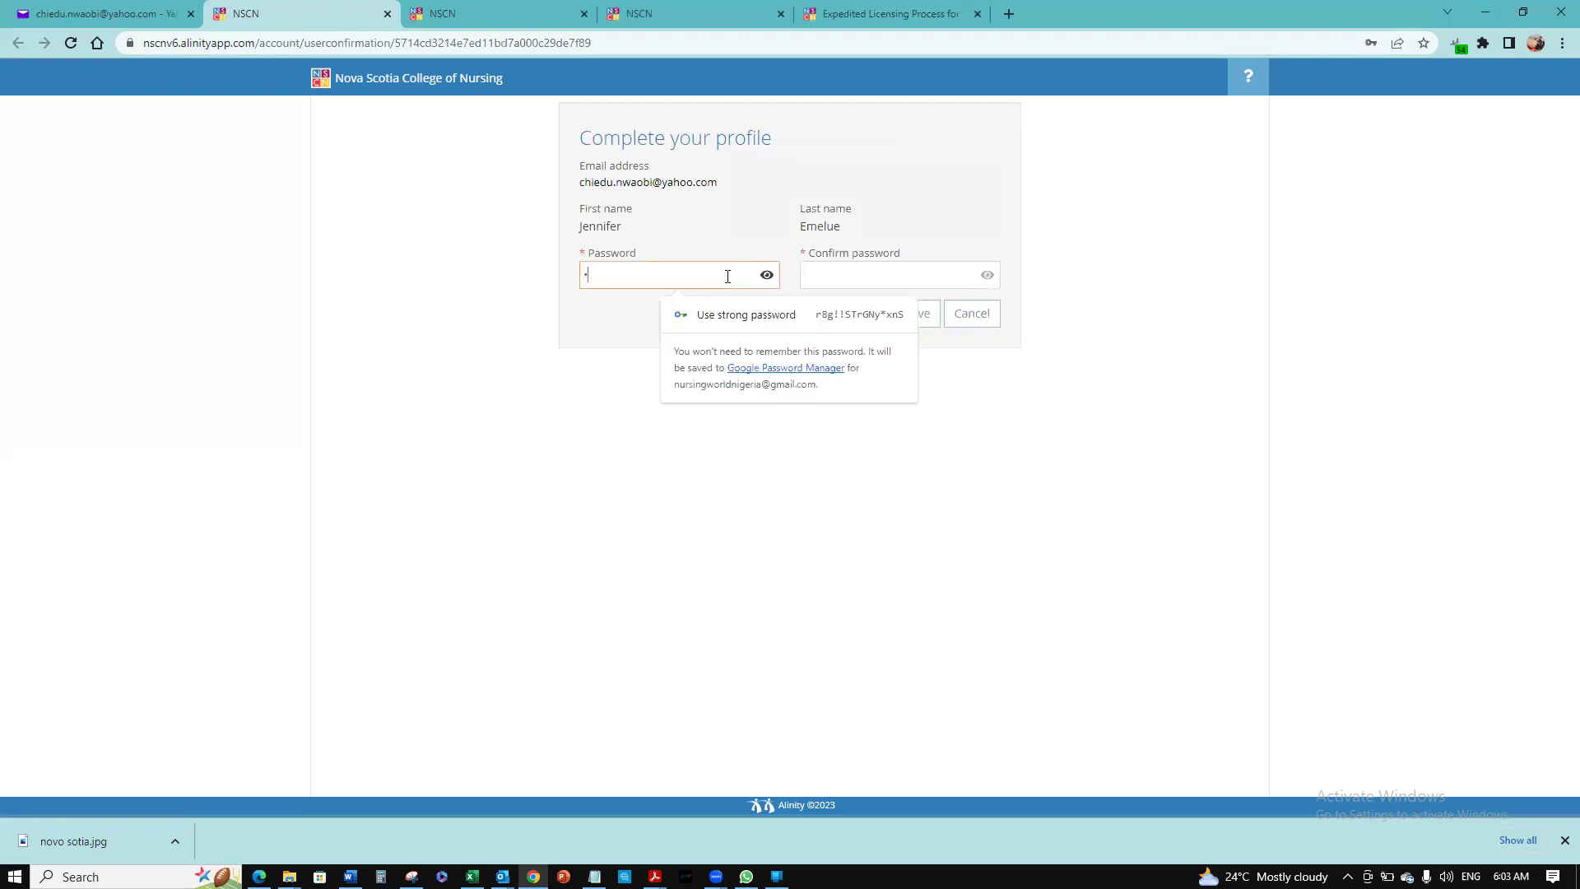
text(*******)
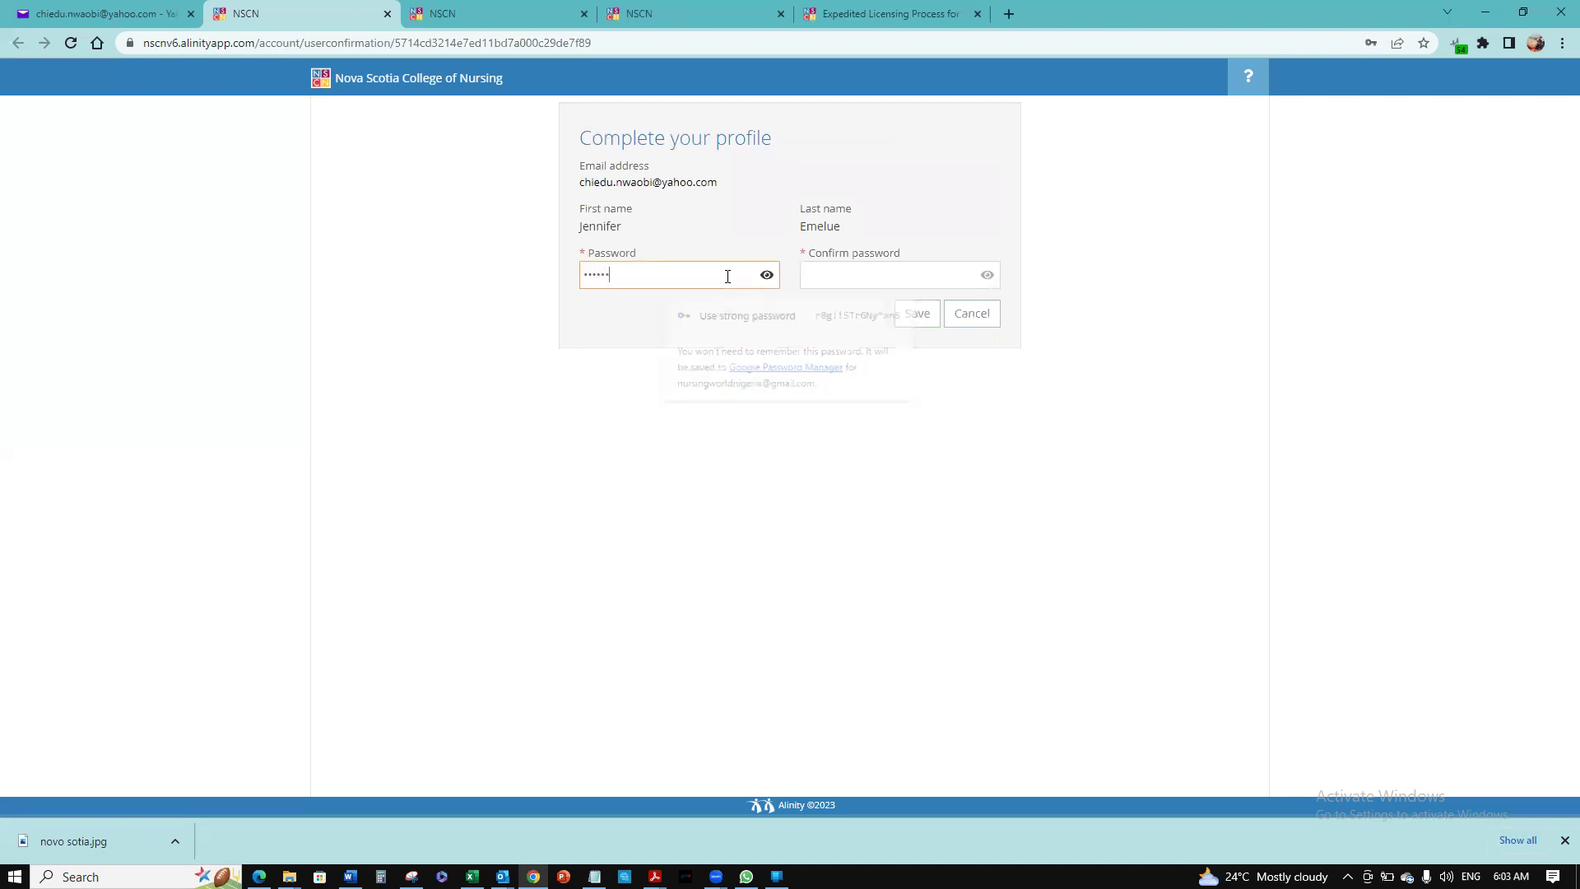
text(**)
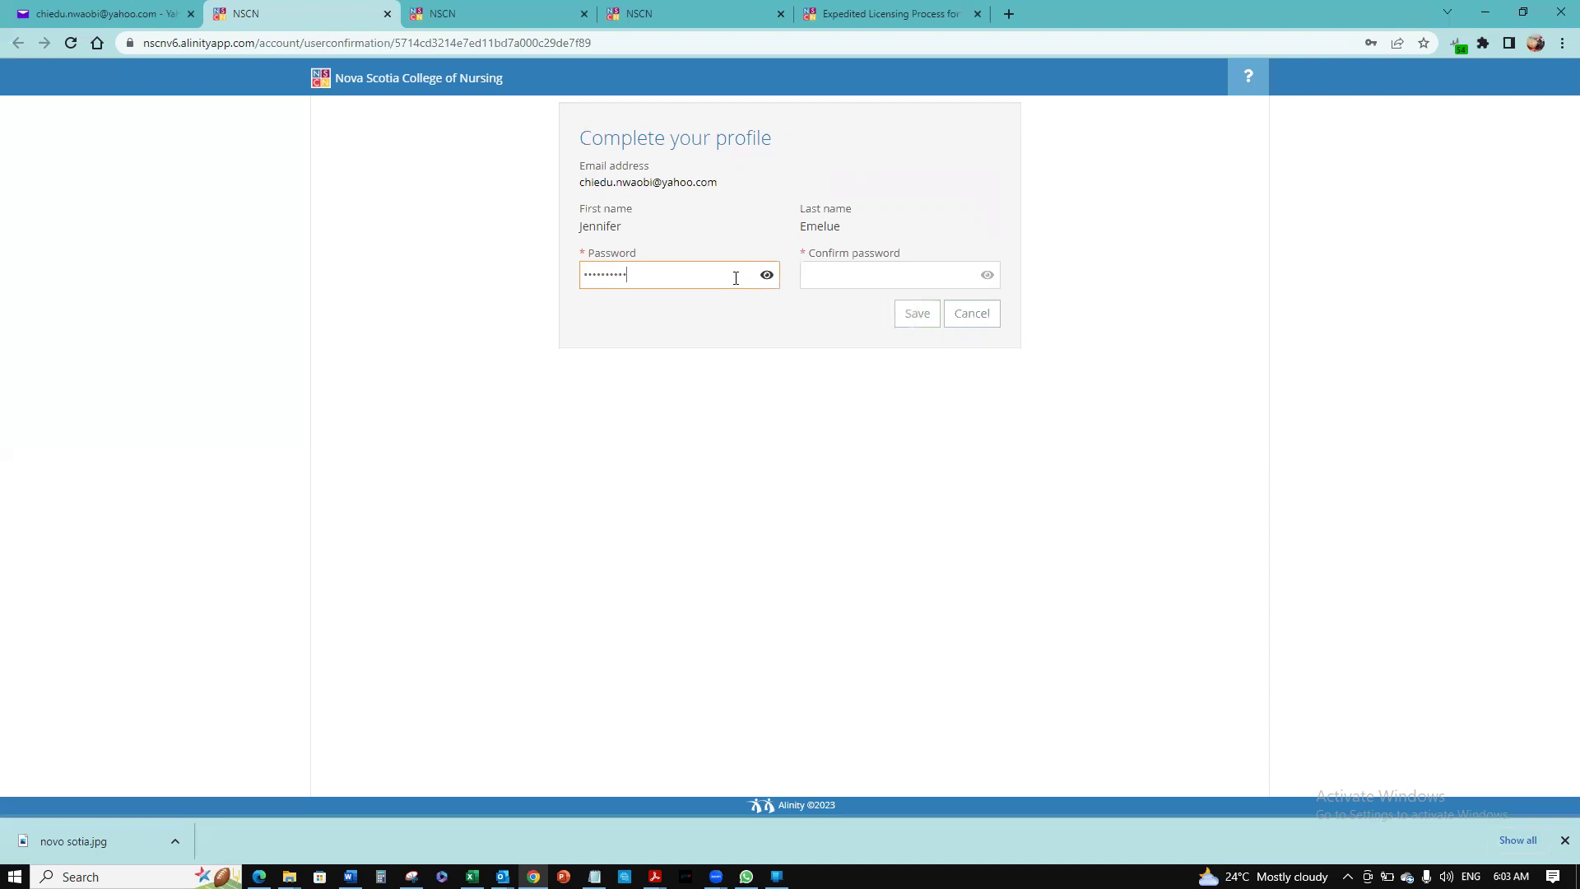
click(834, 273)
text(*)
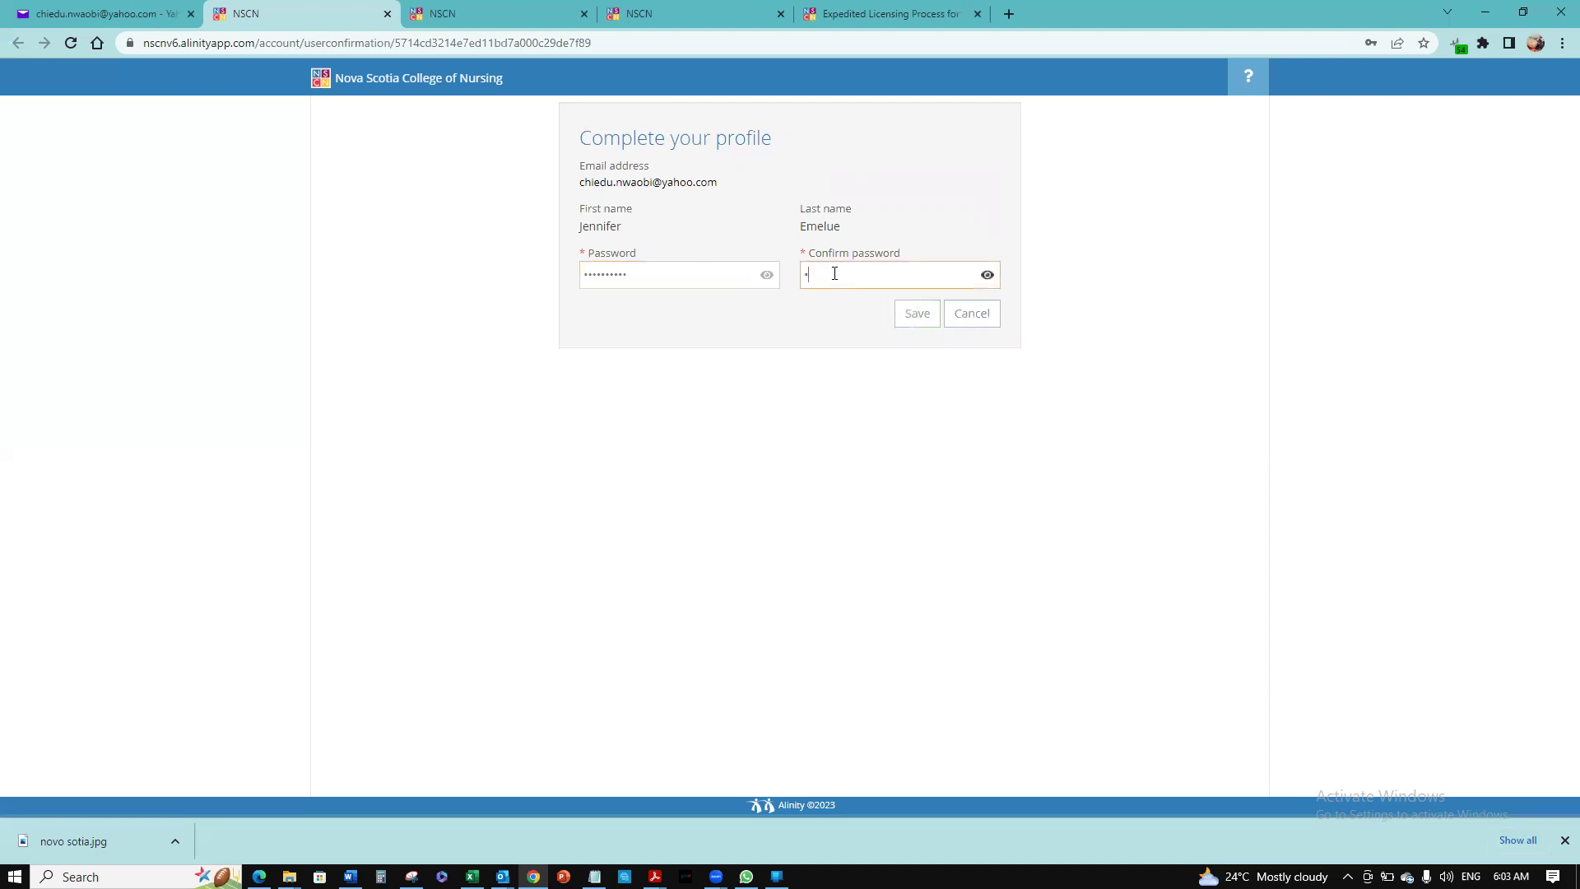
text(********)
Save the profile, dismiss the save-password popup, and log in with the account email and password
click(919, 316)
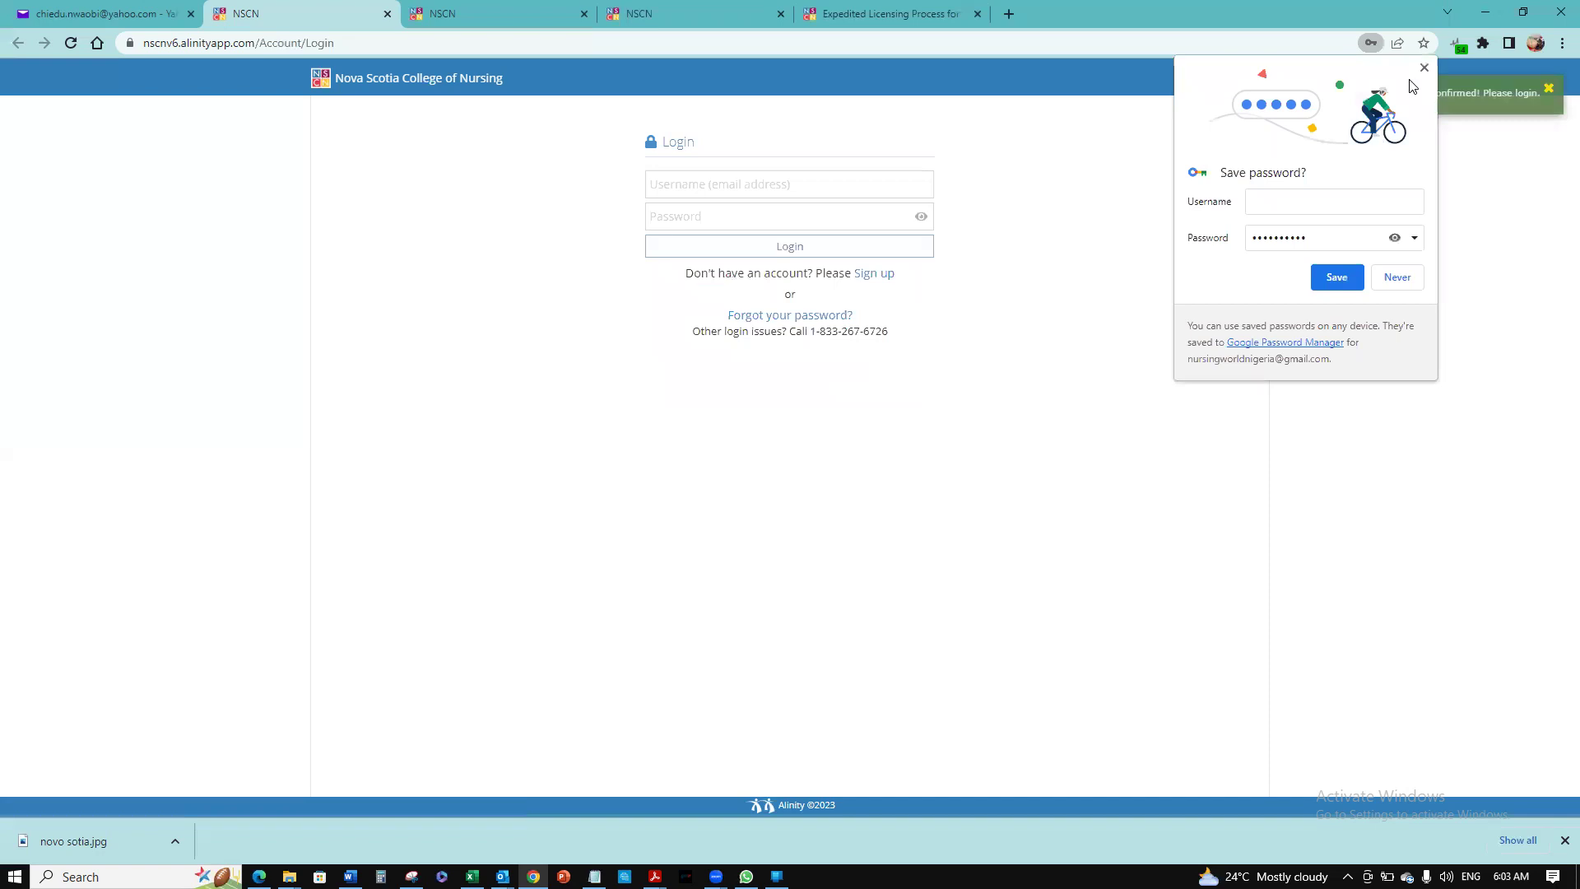
click(1424, 68)
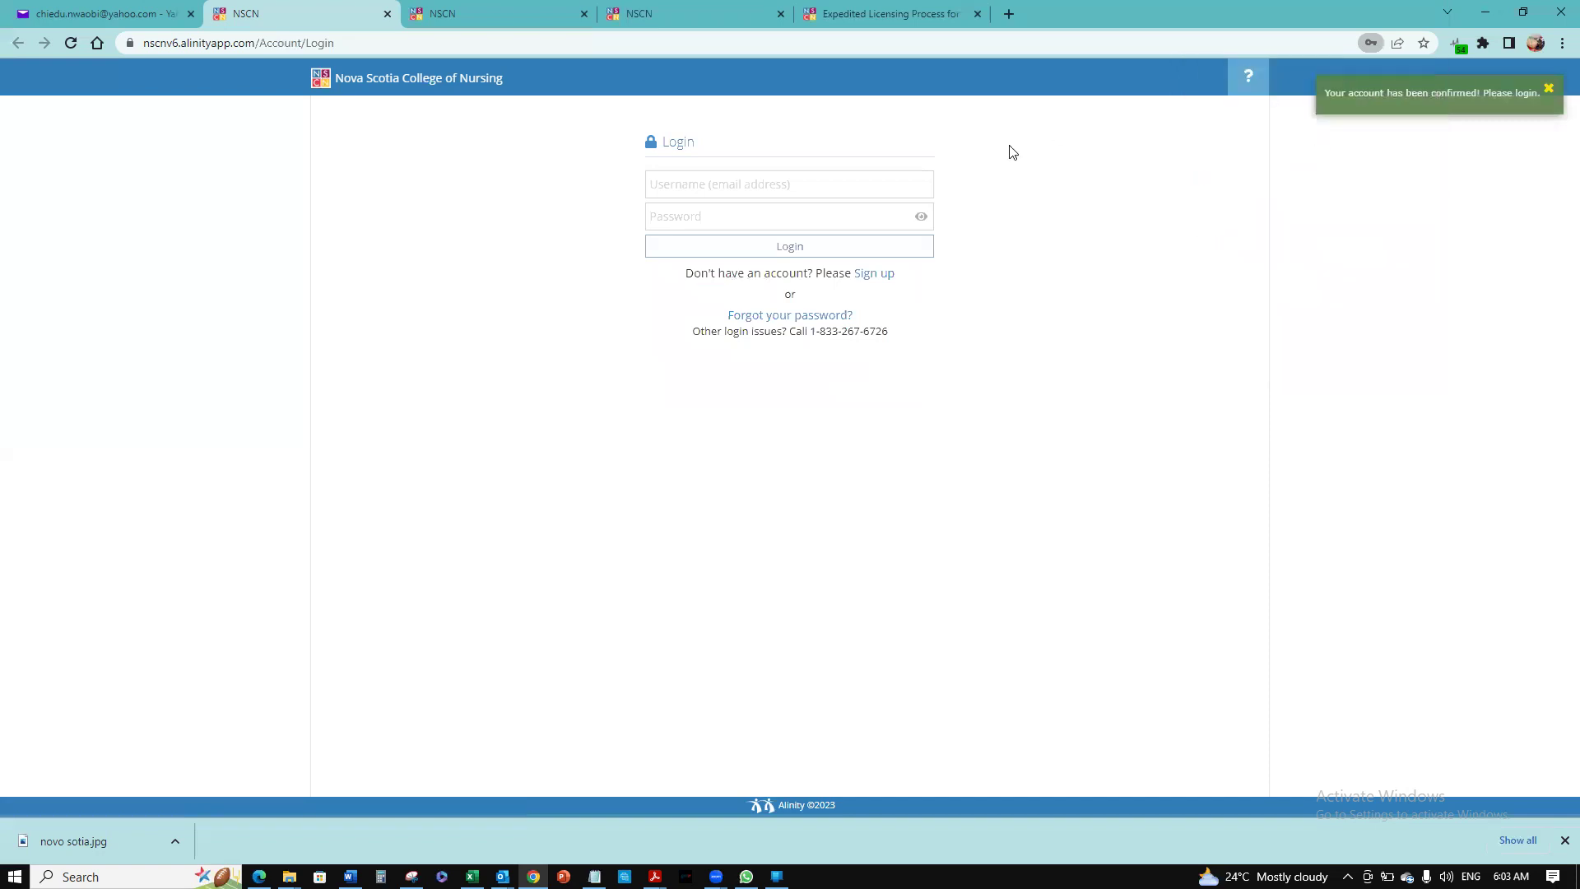
click(841, 181)
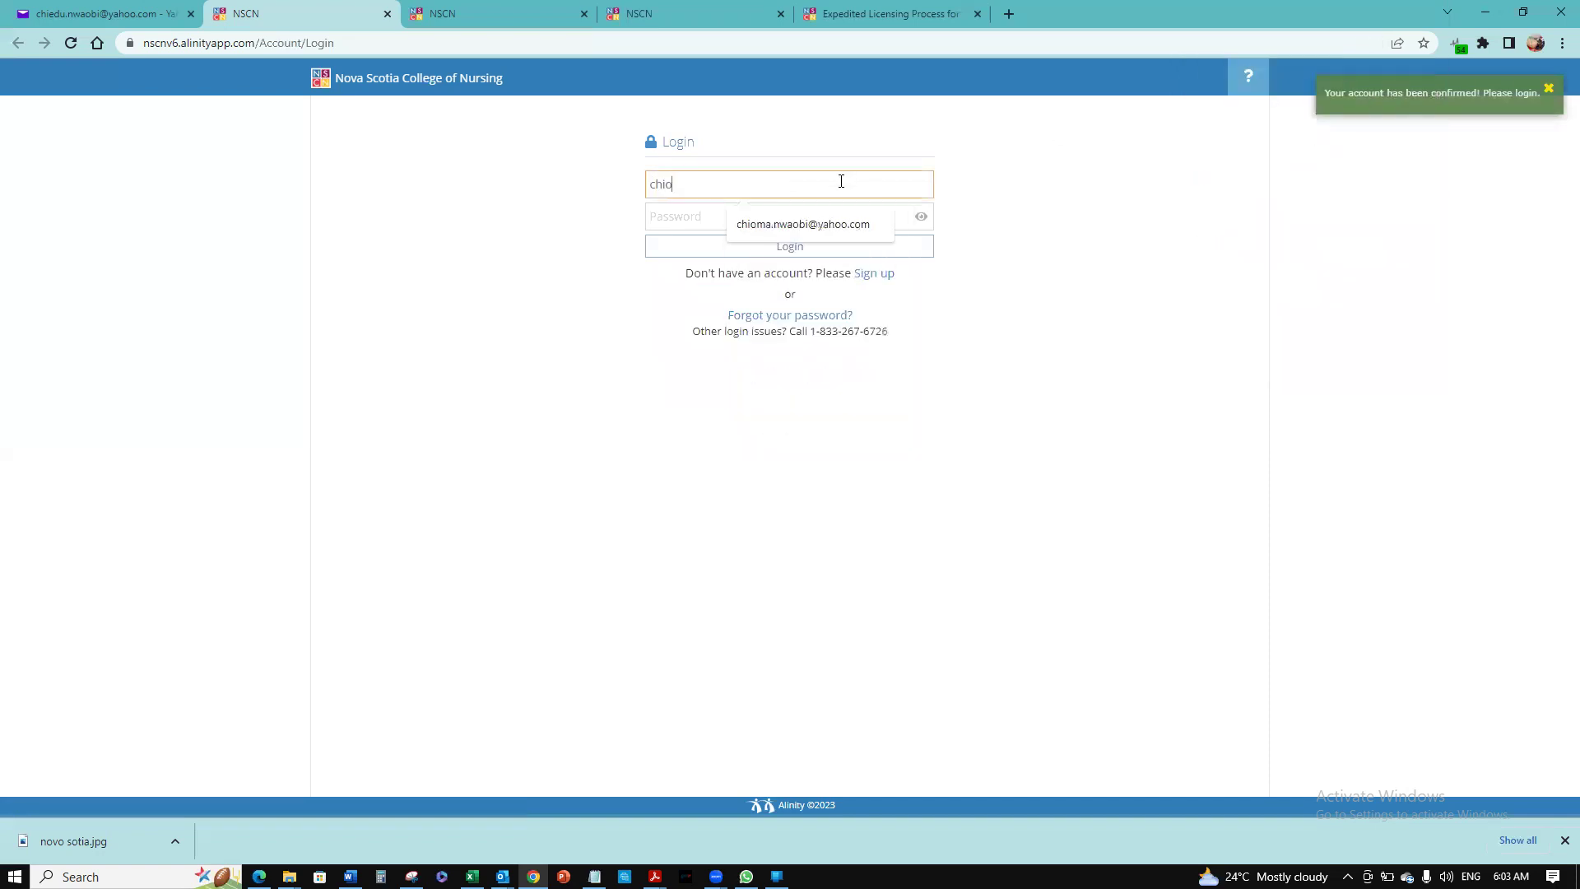
click(827, 227)
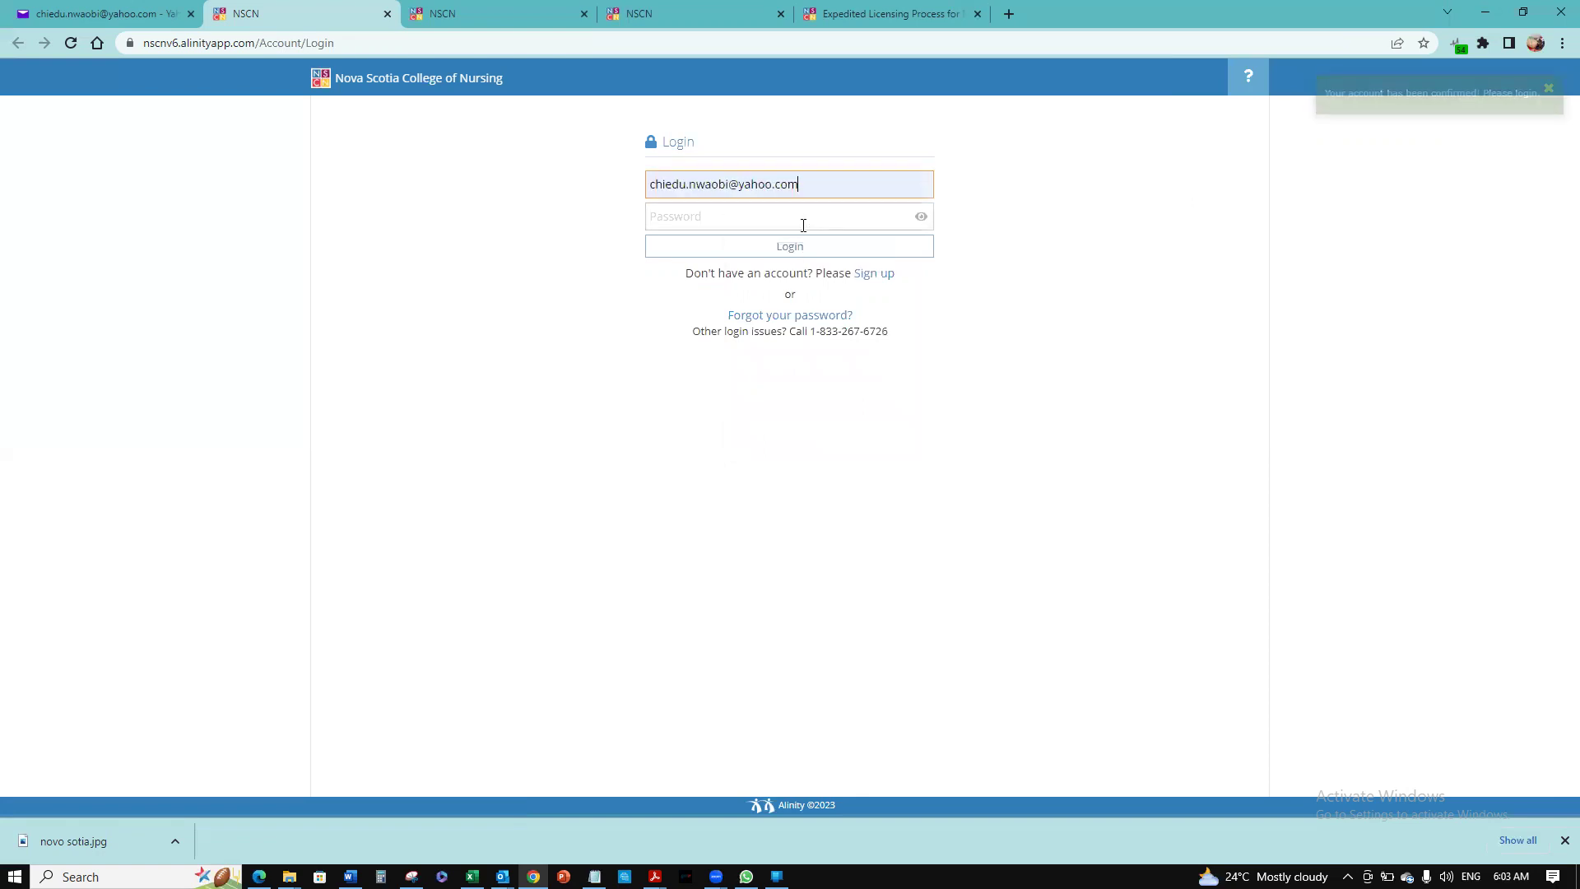
click(802, 223)
text(••••••)
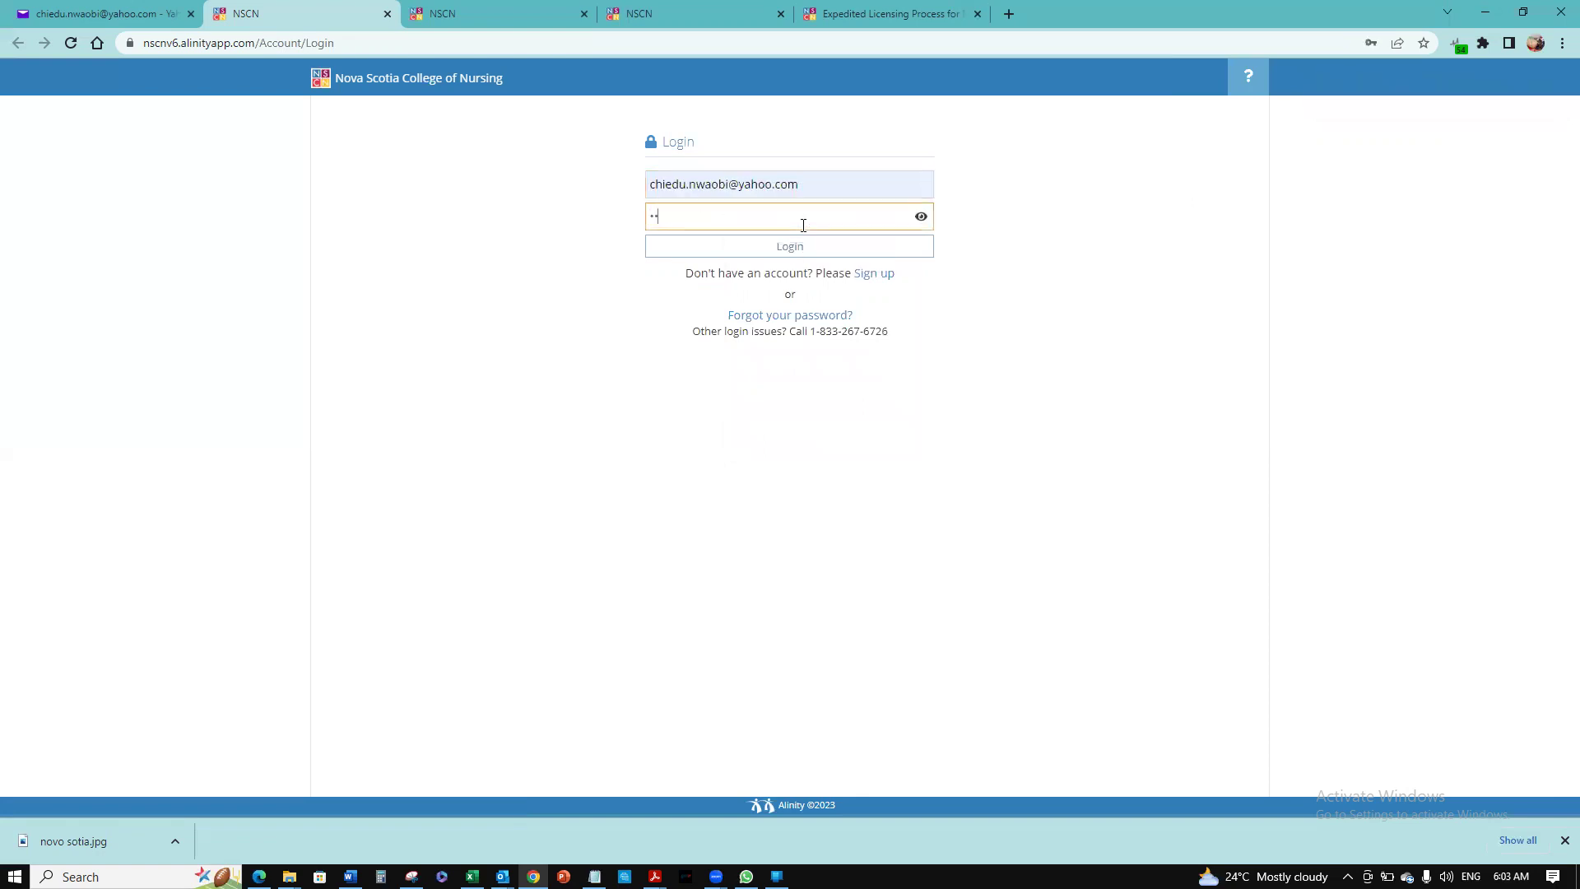
text(••••)
click(806, 248)
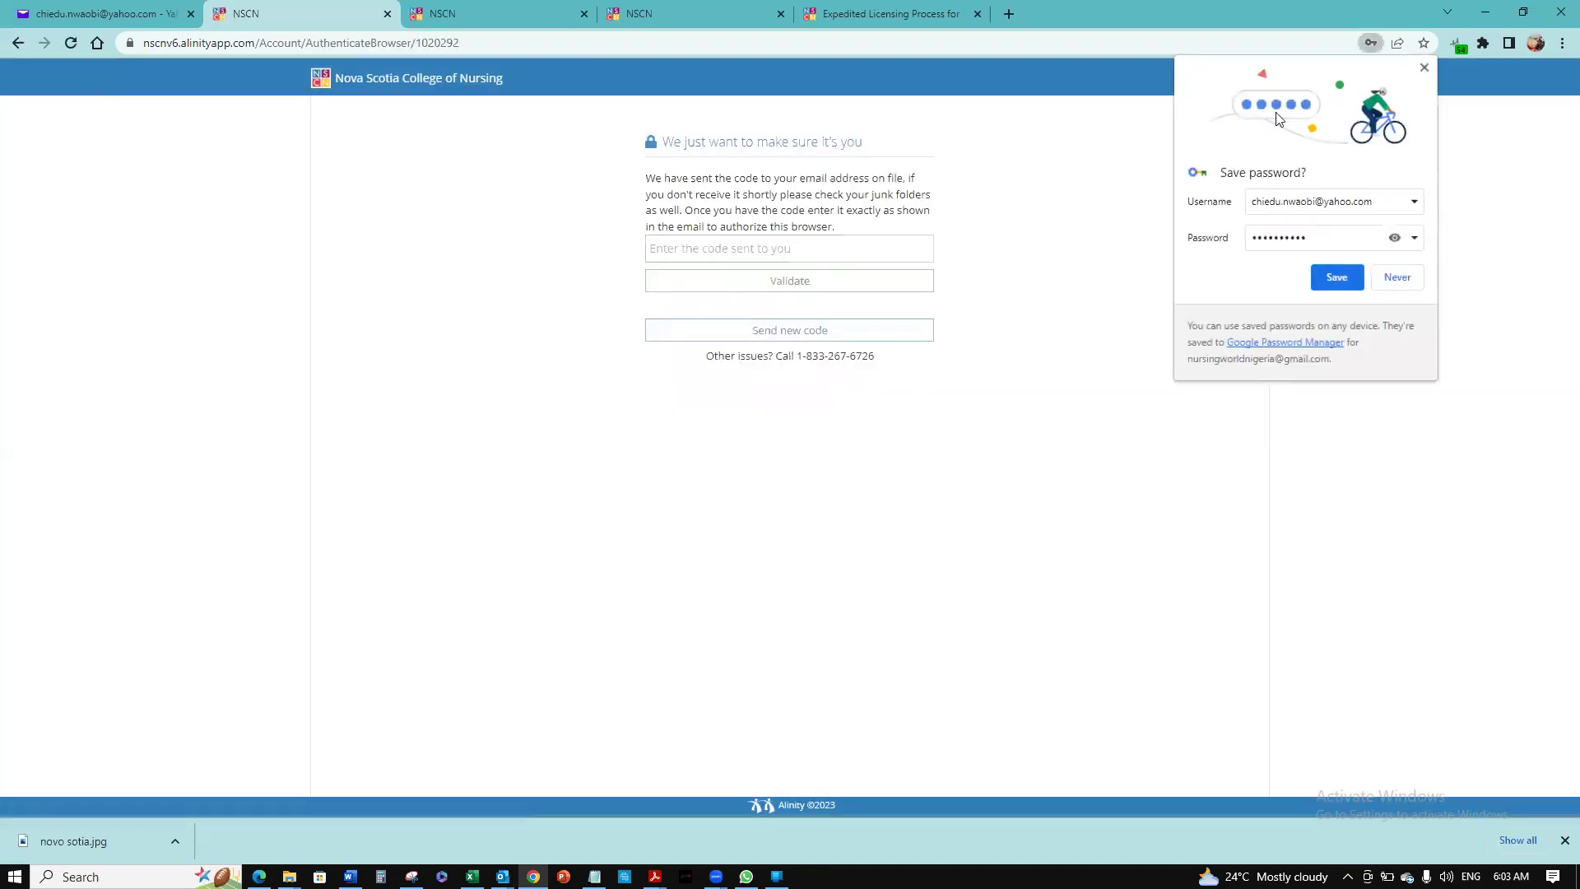
Open the NSCN 'Verify your browser' email in Yahoo Mail and select its verification code
click(1423, 69)
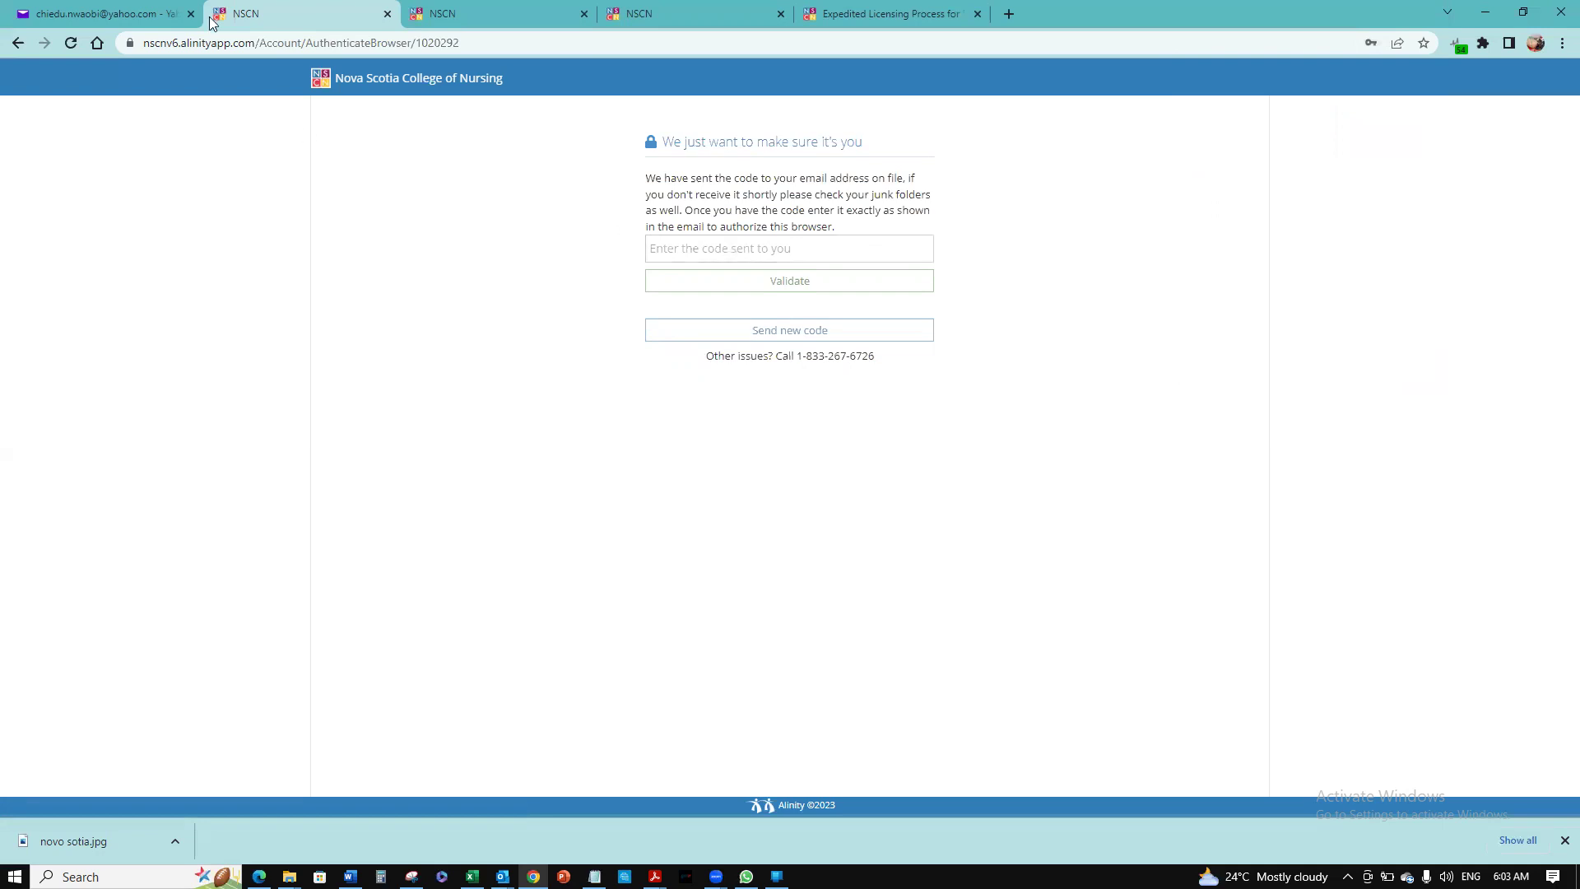
click(140, 9)
click(74, 217)
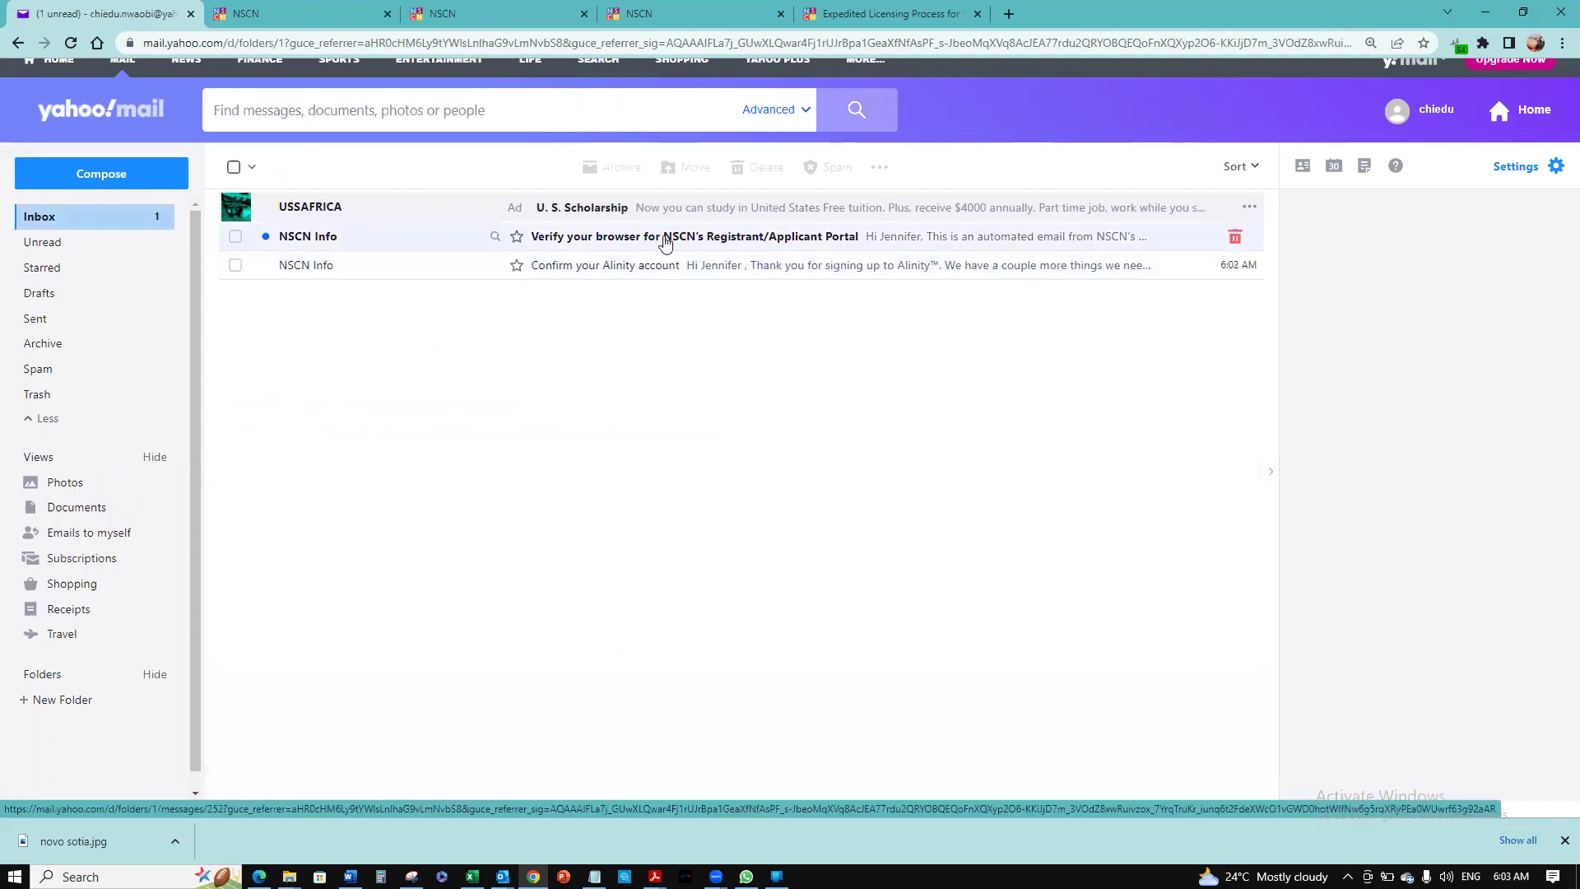
click(665, 240)
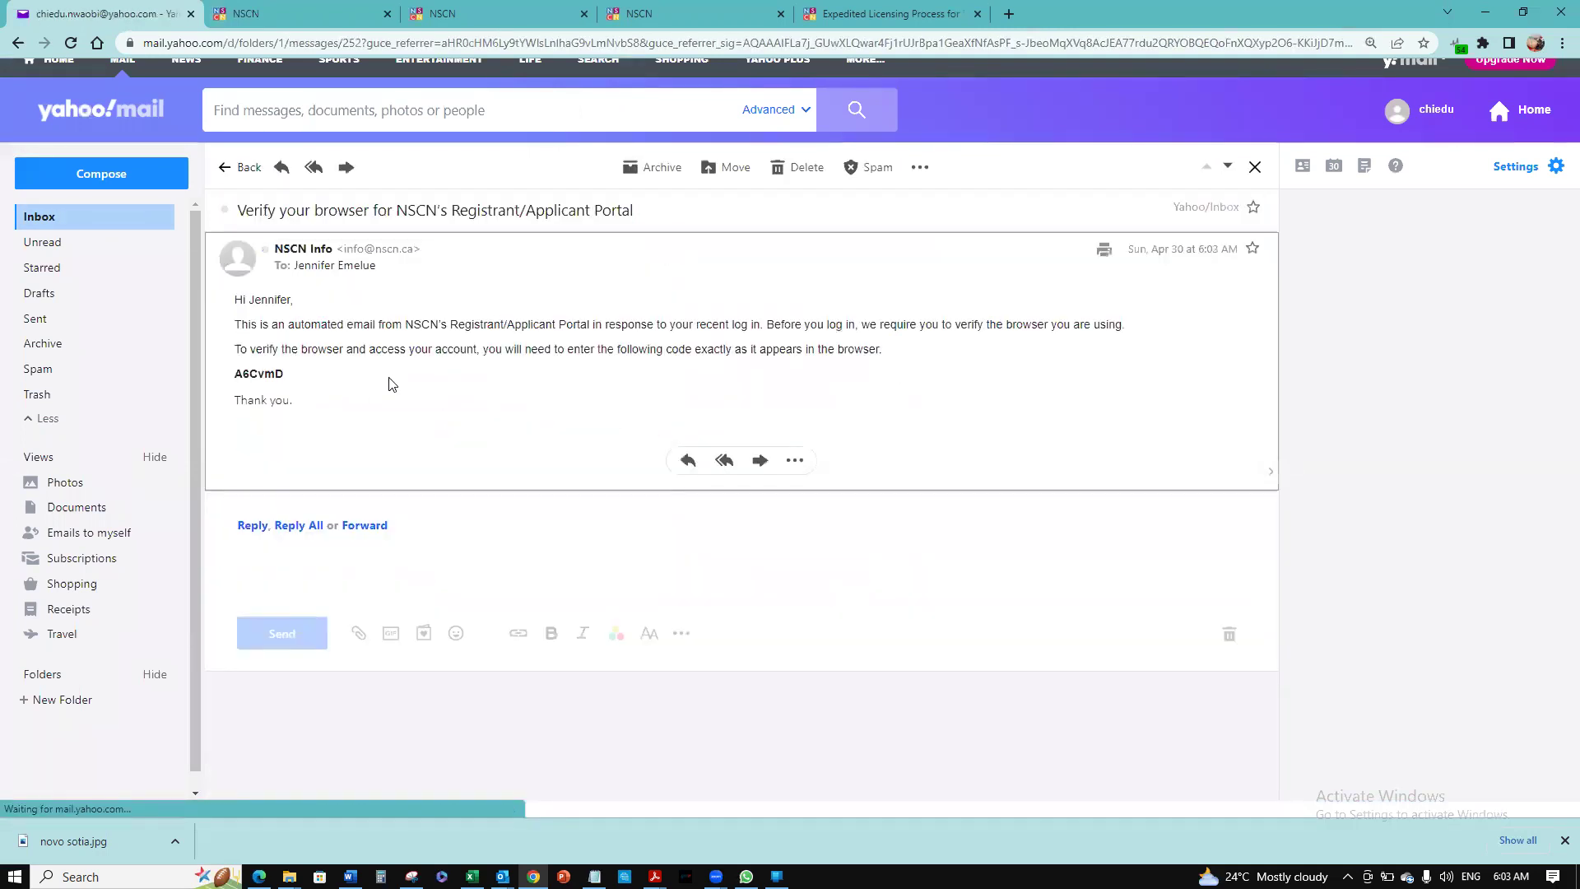
drag(293, 374, 230, 378)
key(ctrl+c)
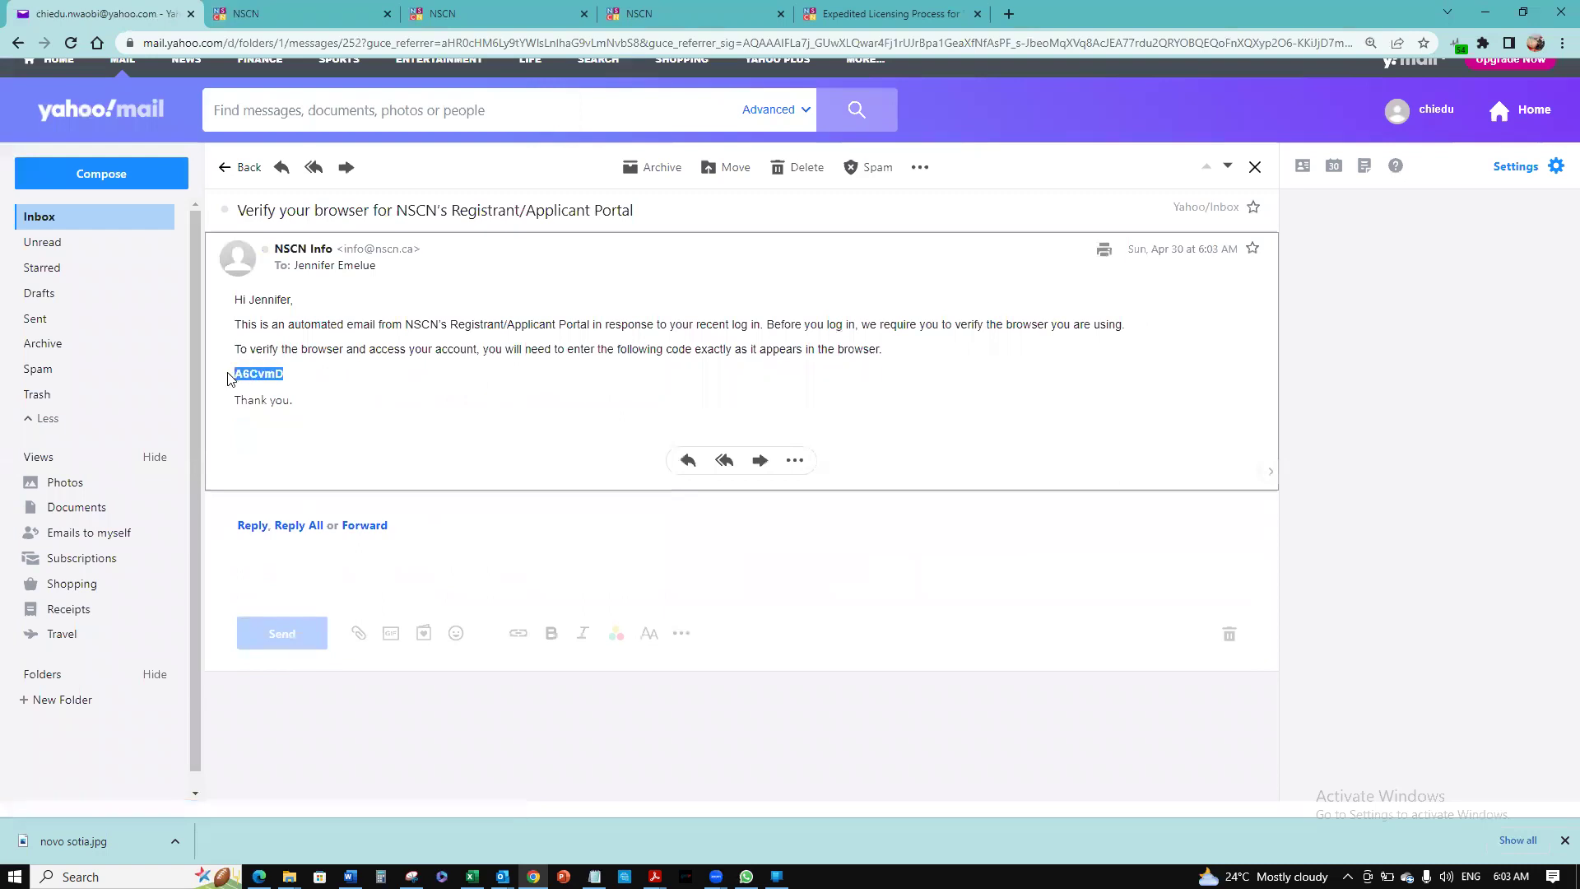
Paste the emailed verification code into the portal's code field and validate the browser
click(280, 11)
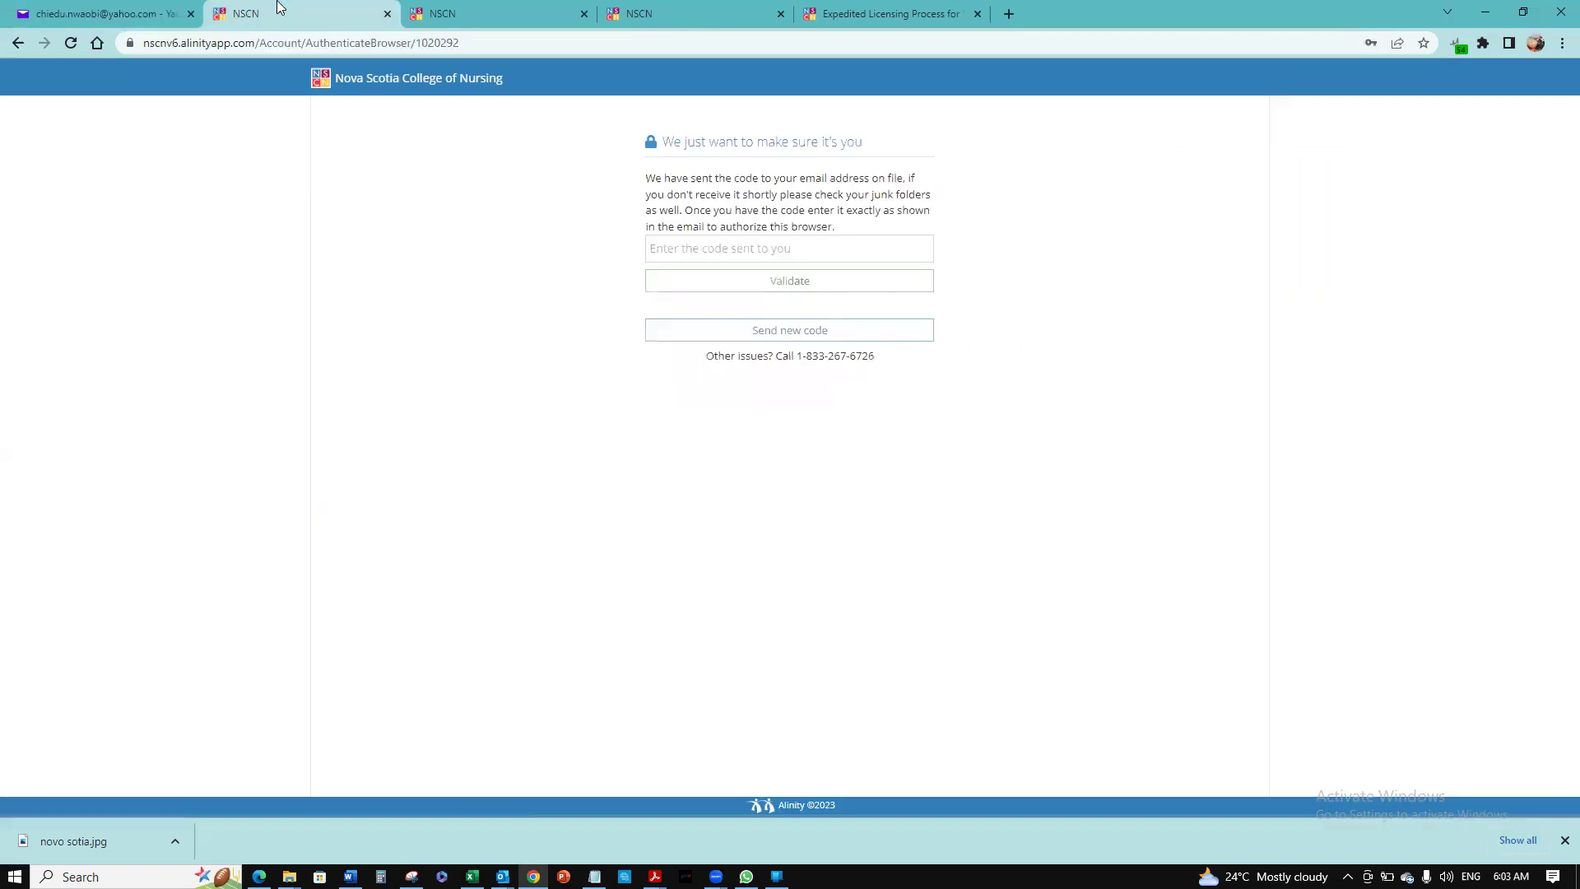
click(811, 251)
key(ctrl+v)
click(785, 280)
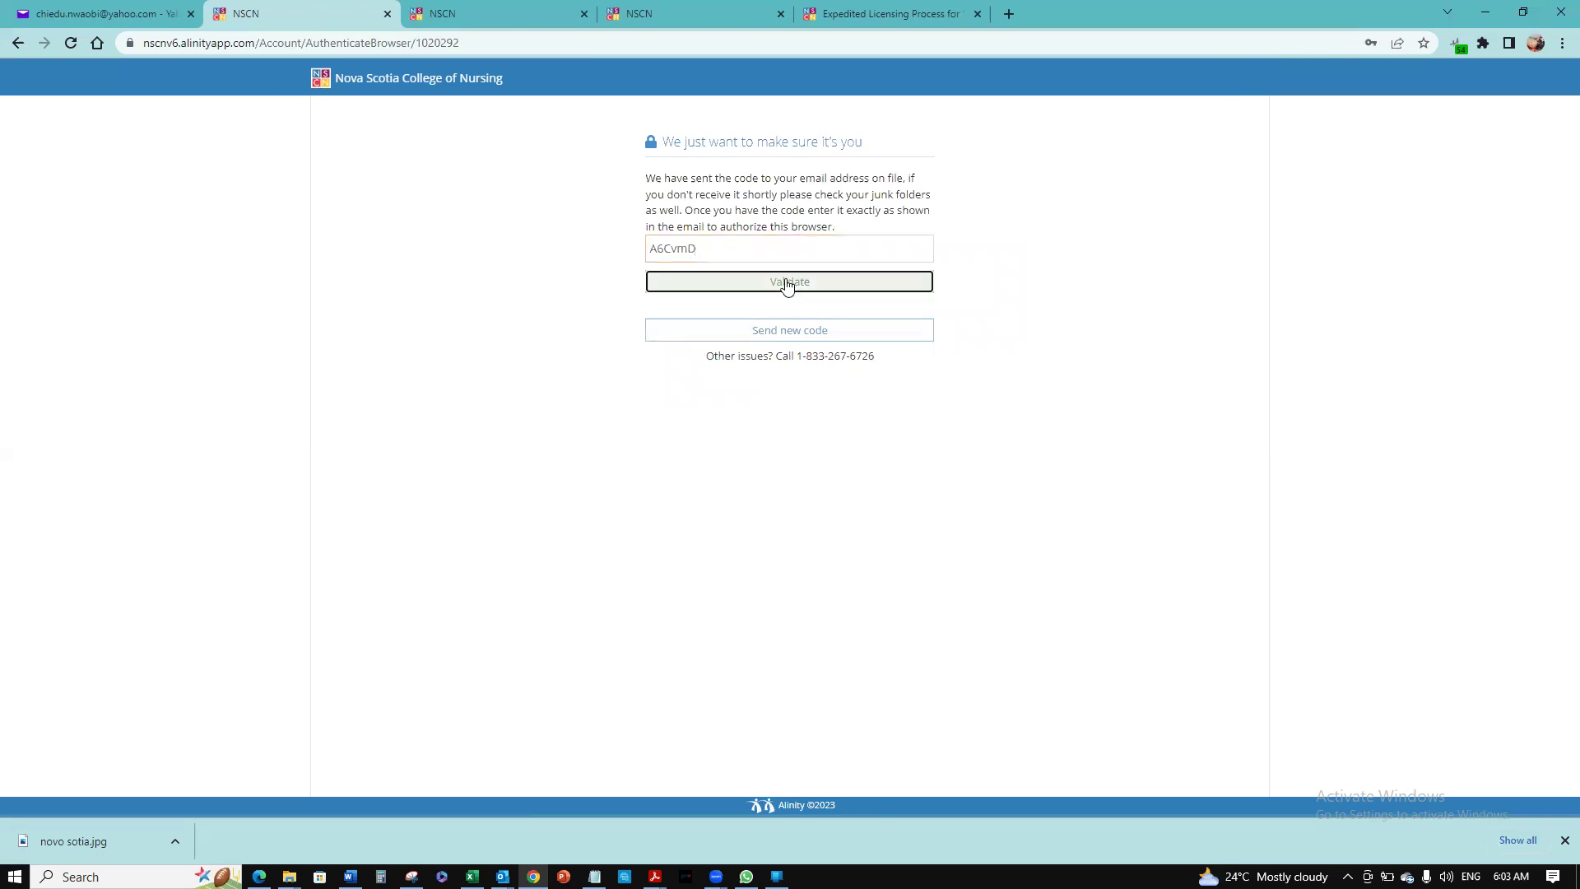